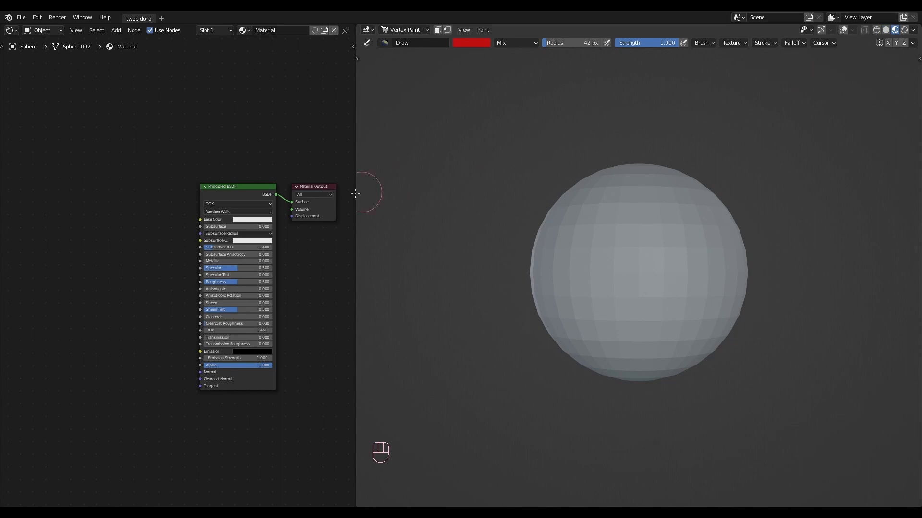
Add a Vertex Color node beside the Principled BSDF and connect its color output to the Base Color.
{"action": "key", "text": "shift+a"}
{"action": "left_click", "coordinate": [168, 406]}
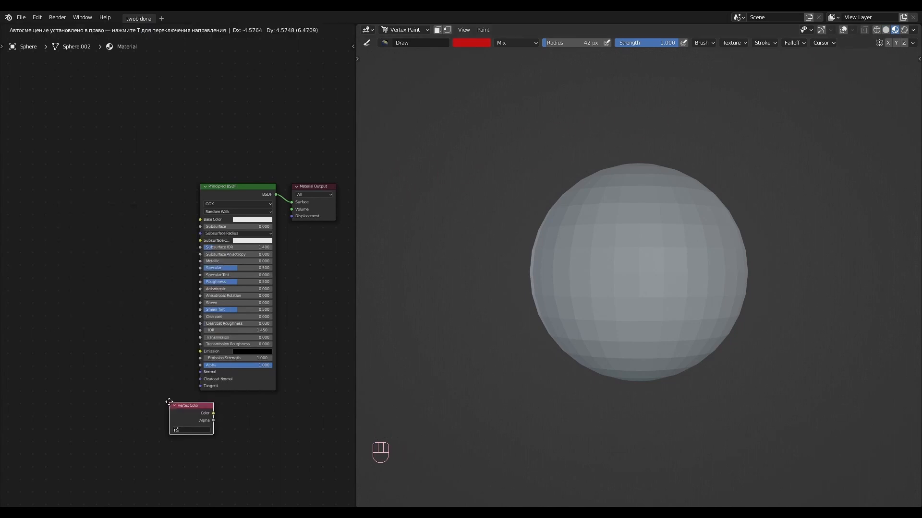
{"action": "left_click", "coordinate": [121, 214]}
{"action": "left_click_drag", "start_coordinate": [143, 208], "coordinate": [200, 220]}
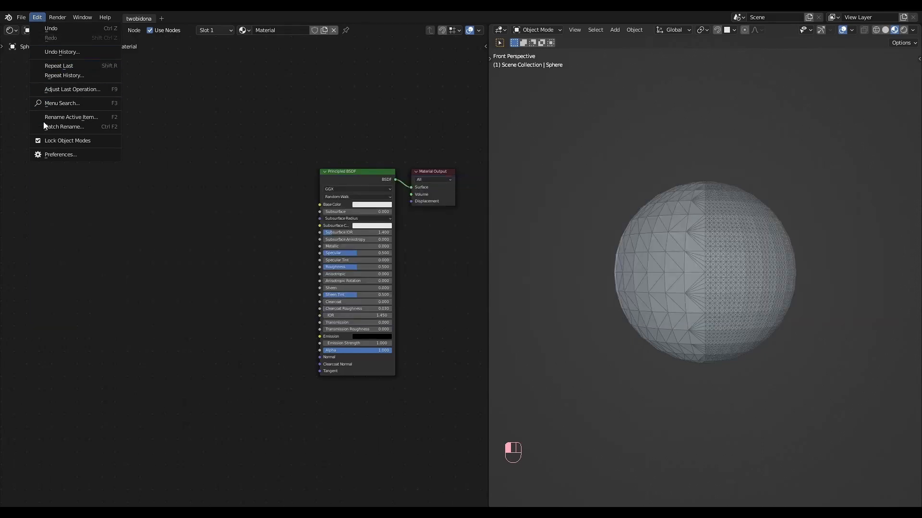
Enable the Node Wrangler add-on from the Node category in the preferences.
{"action": "left_click", "coordinate": [58, 155]}
{"action": "left_click", "coordinate": [190, 50]}
{"action": "left_click", "coordinate": [193, 72]}
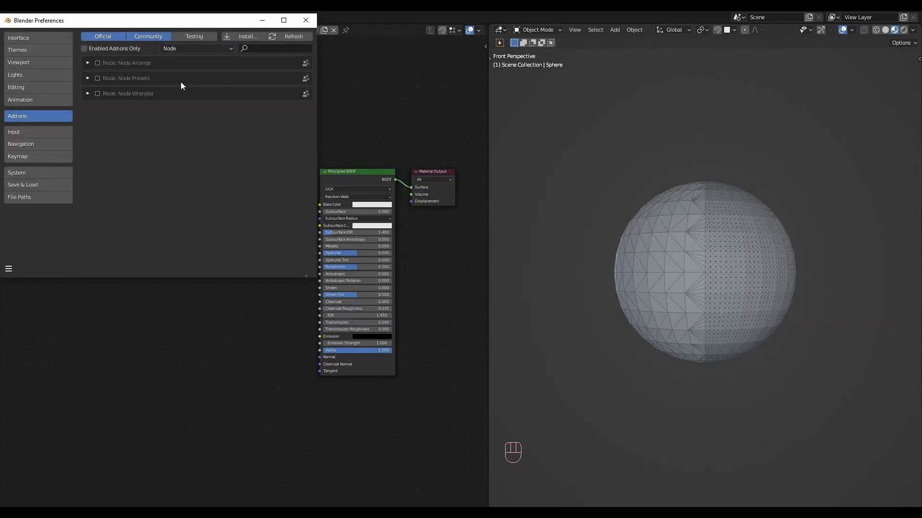
{"action": "left_click", "coordinate": [98, 94]}
{"action": "left_click", "coordinate": [306, 20]}
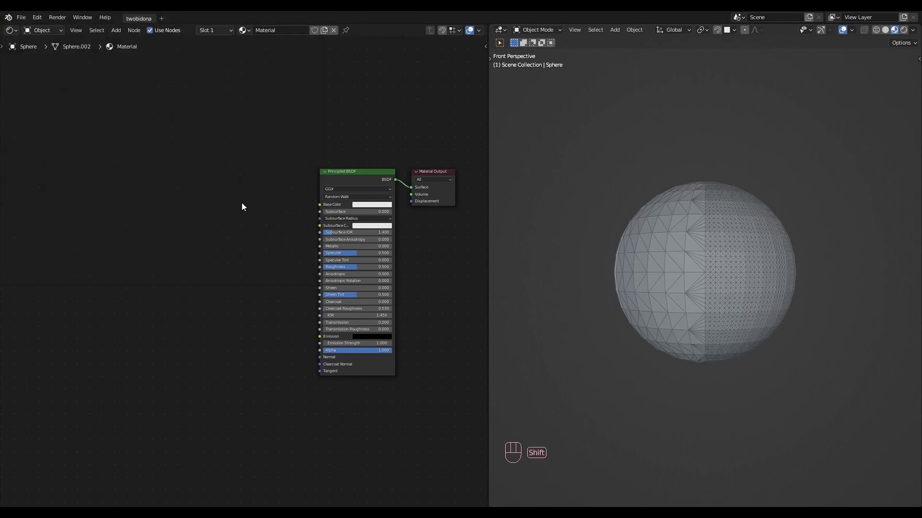
Feed the Base Color from a Gradient Texture with attached Mapping and Texture Coordinate nodes, and preview the gradient on the sphere.
{"action": "key", "text": "shift+a"}
{"action": "mouse_move", "coordinate": [241, 202]}
{"action": "left_click", "coordinate": [283, 253]}
{"action": "left_click", "coordinate": [228, 187]}
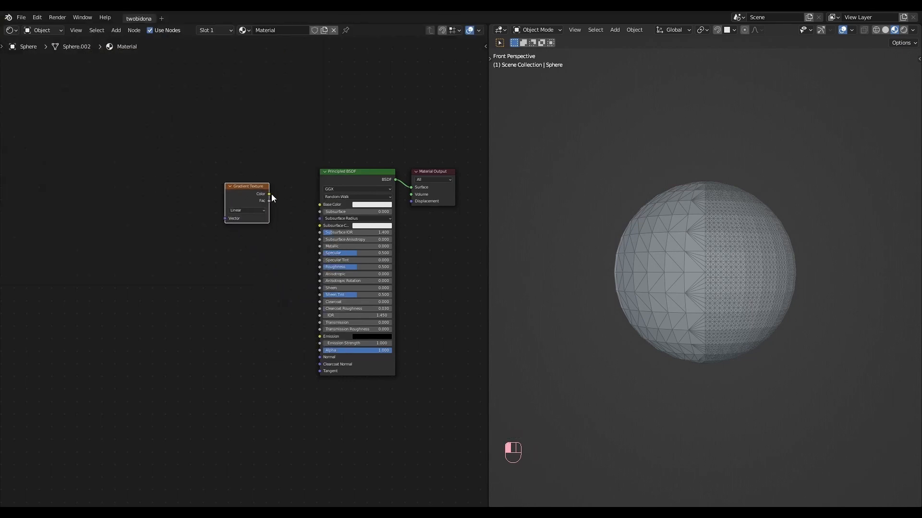
{"action": "key", "text": "ctrl+t"}
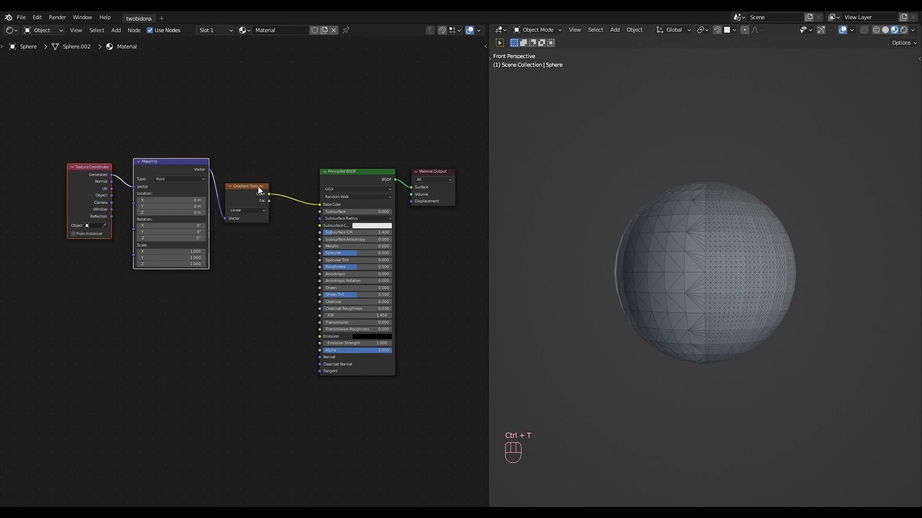
{"action": "left_click", "coordinate": [257, 187], "text": "ctrl+shift"}
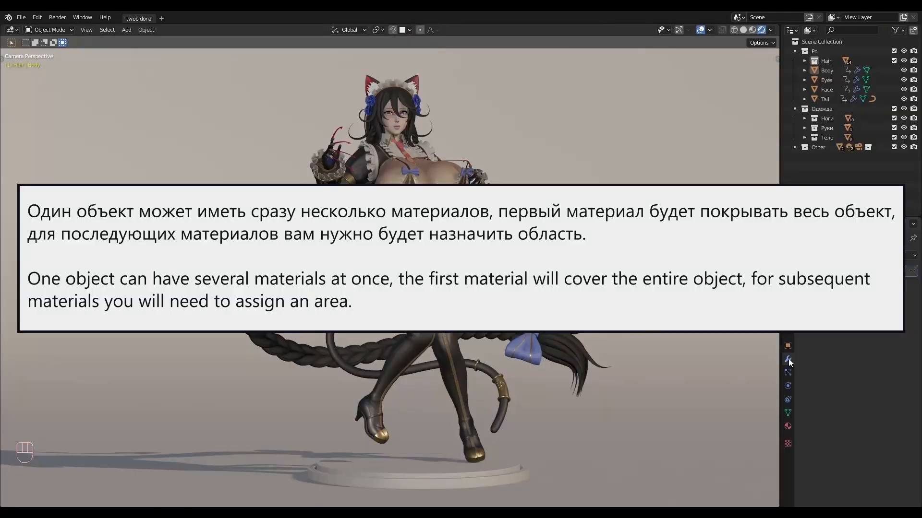
Remove the body's existing material and create a new one named Body.
{"action": "left_click", "coordinate": [788, 426]}
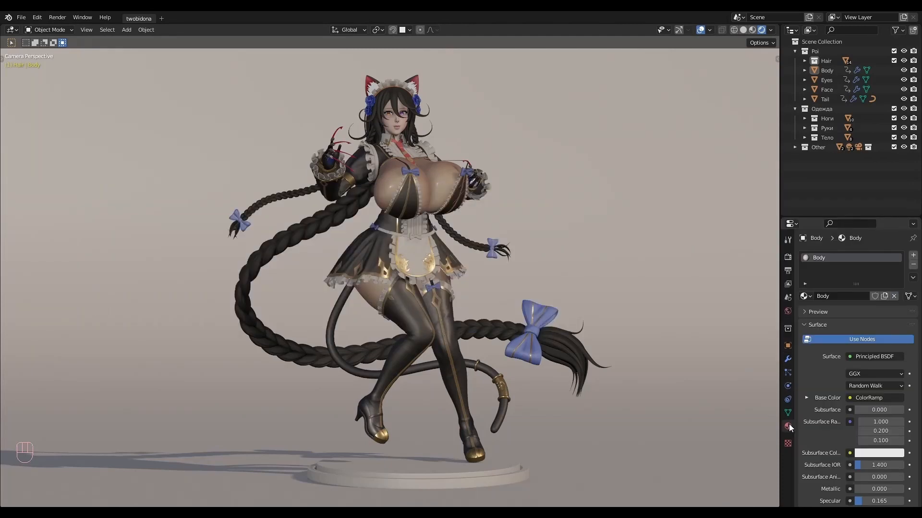
{"action": "left_click", "coordinate": [913, 265]}
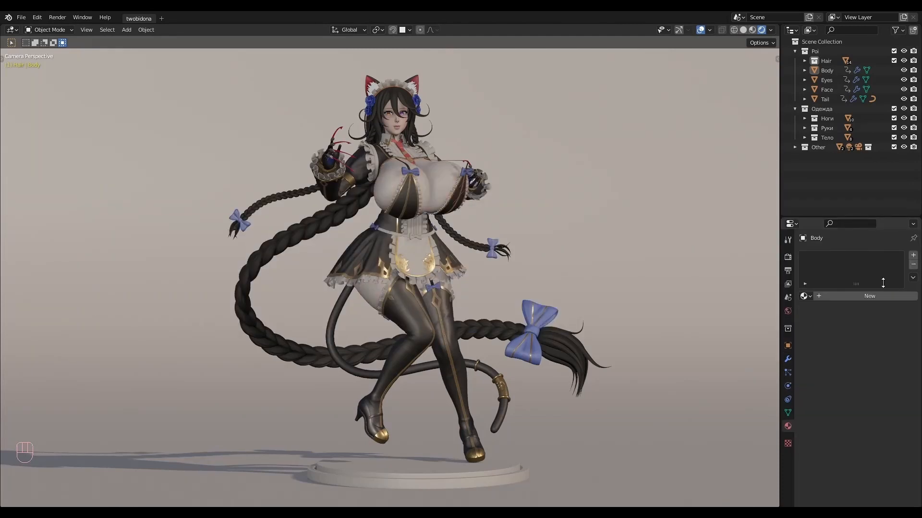
{"action": "left_click", "coordinate": [854, 296]}
{"action": "double_click", "coordinate": [853, 296]}
{"action": "type", "text": "Body"}
{"action": "key", "text": "Return"}
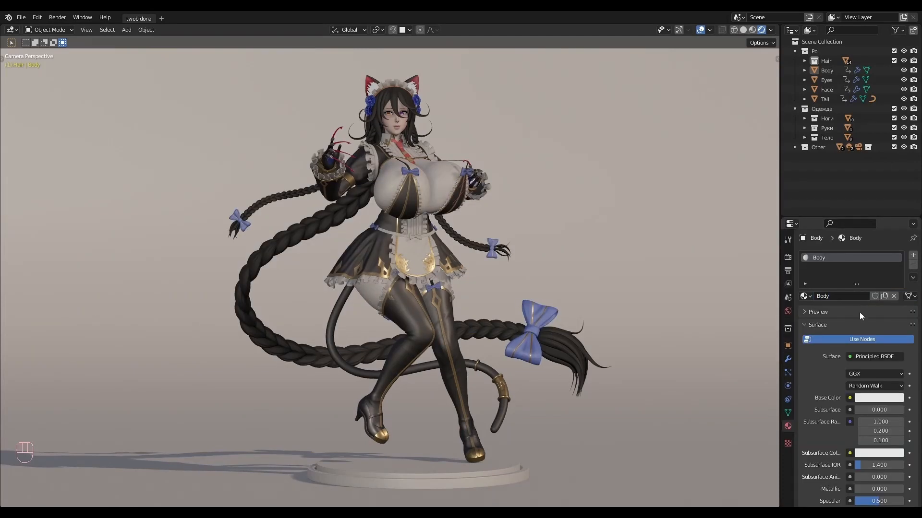
Set the Body material's base color to a light peach skin tone.
{"action": "left_click", "coordinate": [878, 399]}
{"action": "left_click_drag", "start_coordinate": [841, 299], "coordinate": [832, 251]}
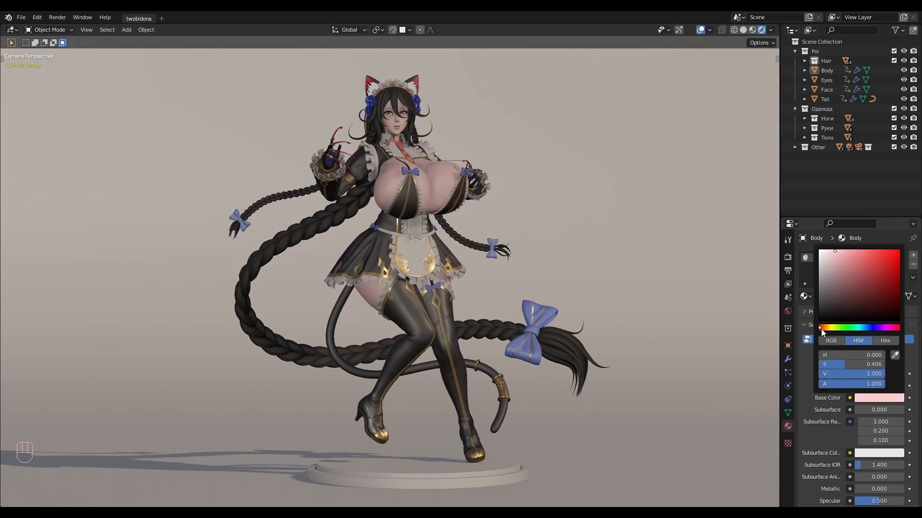
{"action": "left_click_drag", "start_coordinate": [822, 331], "coordinate": [825, 331]}
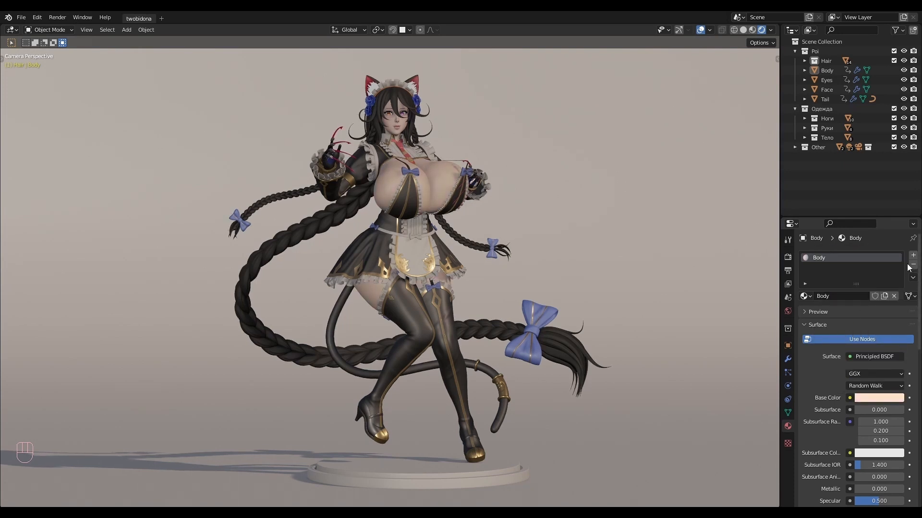
Add a second material slot to the body with a new material named Boobs.
{"action": "left_click", "coordinate": [912, 255]}
{"action": "left_click", "coordinate": [839, 315]}
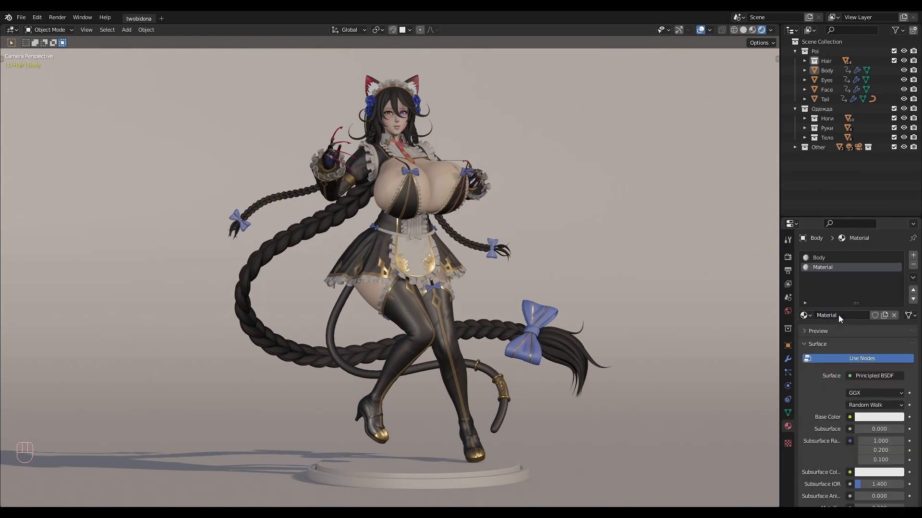
{"action": "double_click", "coordinate": [839, 315]}
{"action": "type", "text": "Boobs"}
{"action": "key", "text": "Return"}
Select the linked chest parts of the body mesh in Edit Mode and assign them to the Boobs material.
{"action": "key", "text": "Tab"}
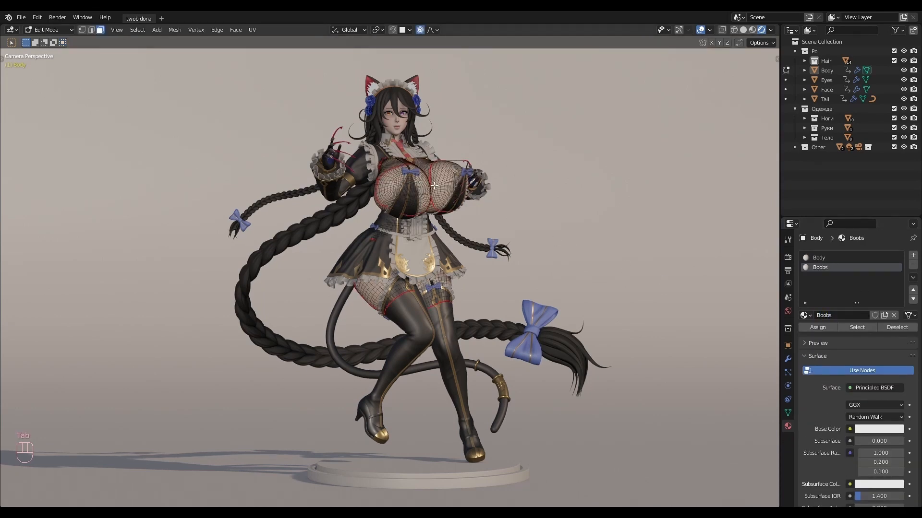
{"action": "key", "text": "l"}
{"action": "key", "text": "l"}
{"action": "key", "text": "l"}
{"action": "key", "text": "l"}
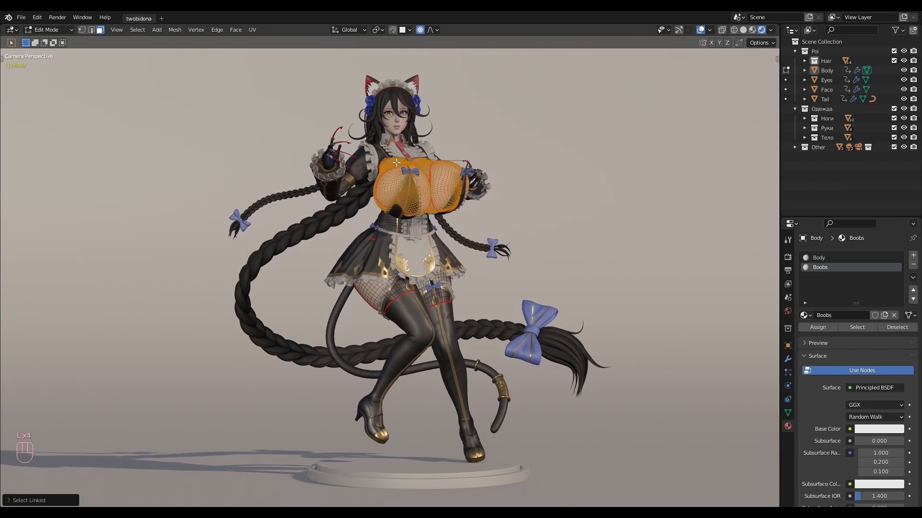
{"action": "left_click", "coordinate": [817, 327]}
Check which faces belong to the Boobs and Body materials by selecting and deselecting them per slot, and return to Object Mode.
{"action": "left_click", "coordinate": [895, 327]}
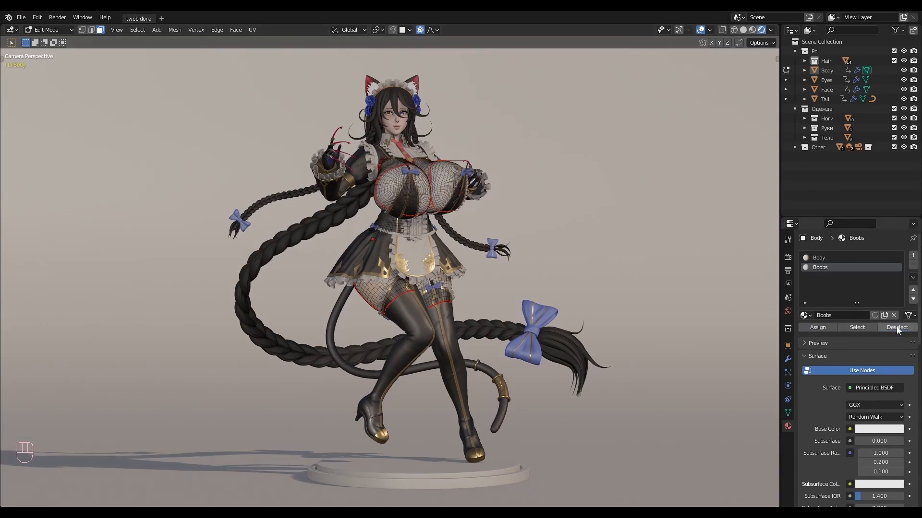
{"action": "left_click", "coordinate": [857, 327]}
{"action": "left_click", "coordinate": [888, 328]}
{"action": "left_click", "coordinate": [819, 258]}
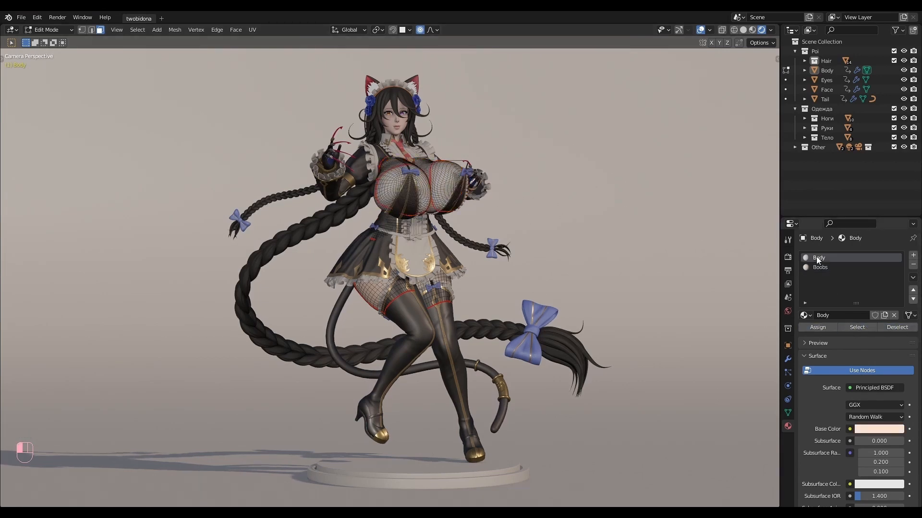
{"action": "left_click", "coordinate": [858, 326]}
{"action": "left_click", "coordinate": [888, 327]}
{"action": "key", "text": "Tab"}
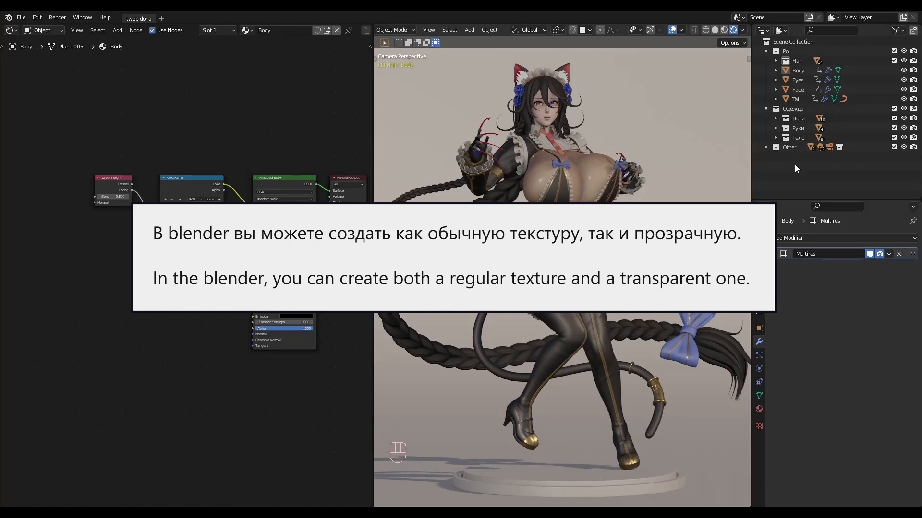
Switch the Outliner area to the Image Editor.
{"action": "left_click", "coordinate": [763, 30]}
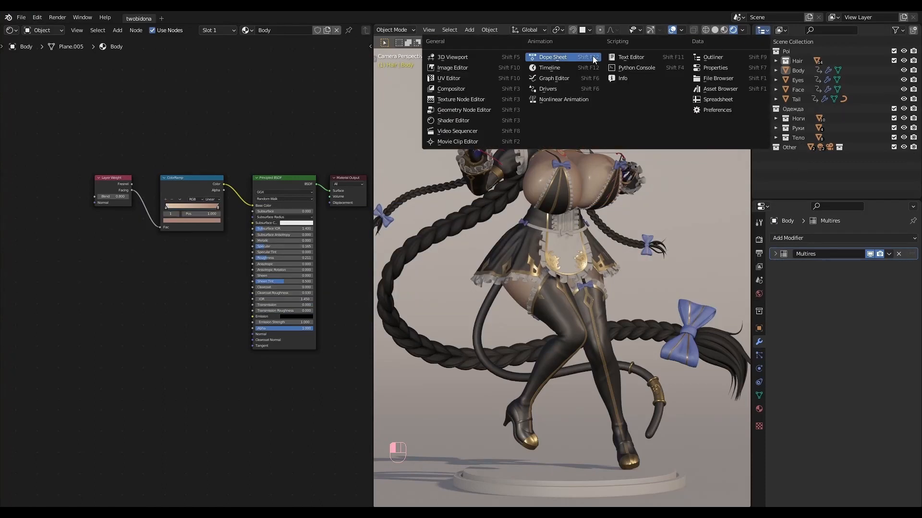
{"action": "left_click", "coordinate": [487, 67]}
{"action": "left_click", "coordinate": [889, 30]}
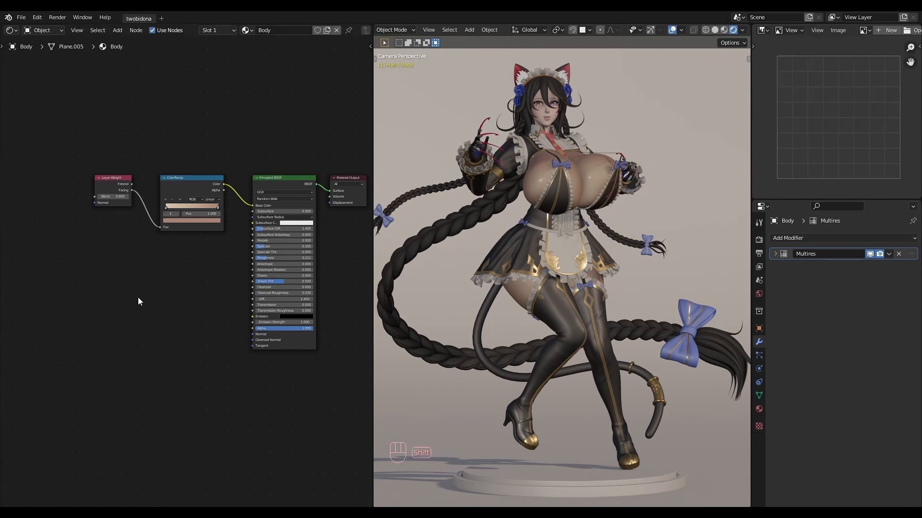
Add an Image Texture node to the body material and define a new image named Body with a light peach color.
{"action": "key", "text": "shift+a"}
{"action": "mouse_move", "coordinate": [158, 299]}
{"action": "left_click", "coordinate": [175, 367]}
{"action": "left_click", "coordinate": [119, 260]}
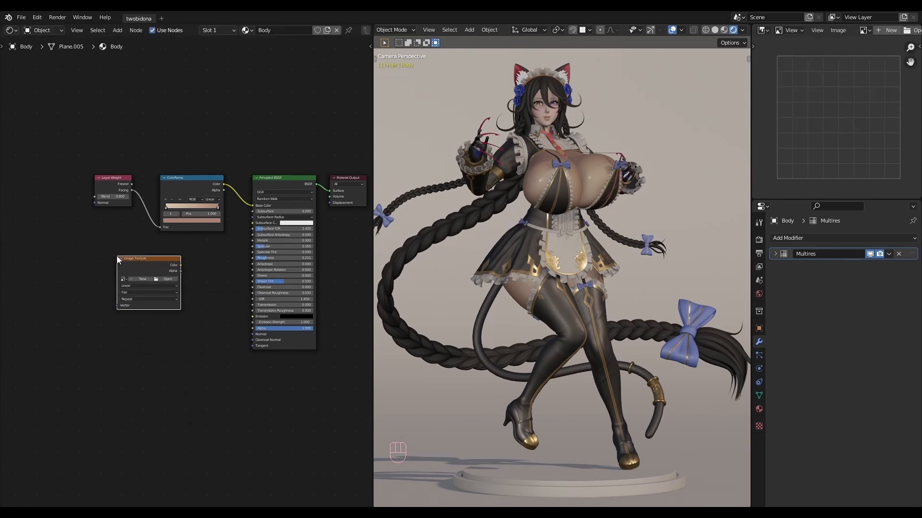
{"action": "left_click", "coordinate": [139, 279]}
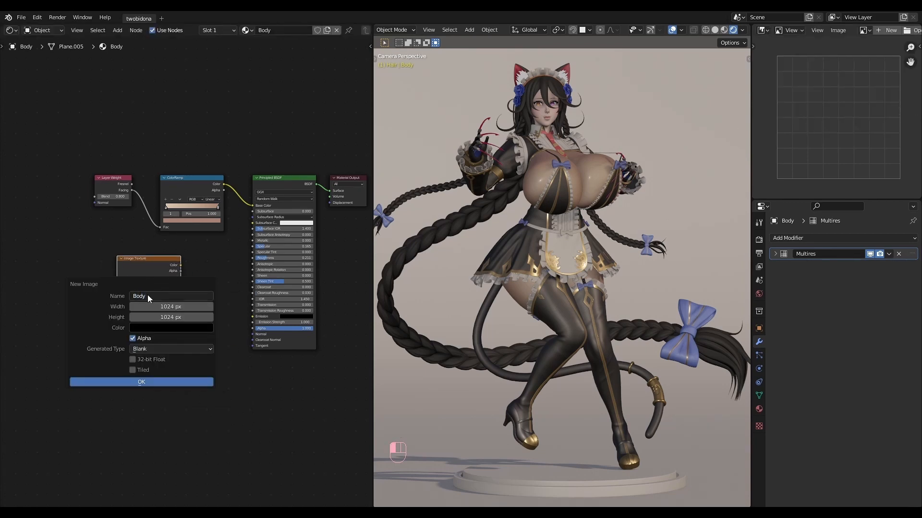
{"action": "left_click", "coordinate": [150, 330]}
{"action": "left_click", "coordinate": [147, 180]}
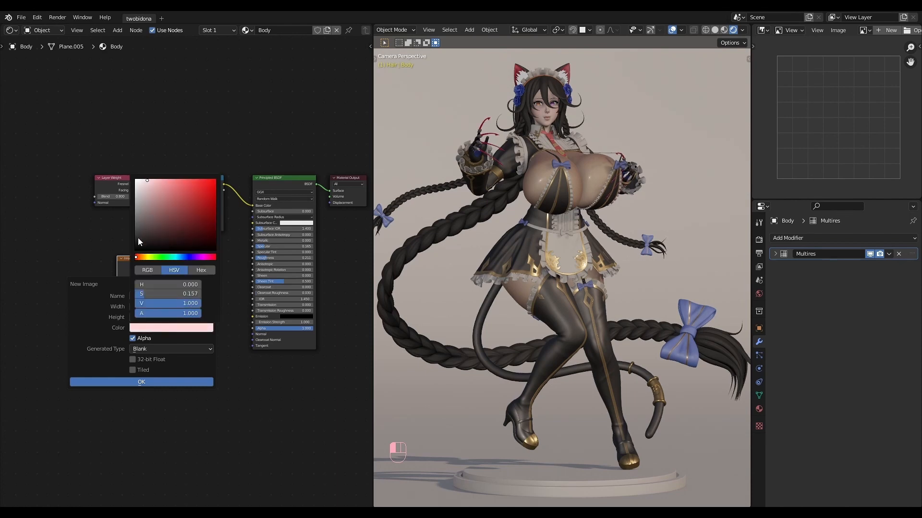
{"action": "left_click", "coordinate": [138, 258]}
Connect the Body image's color output to the Base Color and display the image in the Image Editor.
{"action": "mouse_move", "coordinate": [138, 258]}
{"action": "left_mouse_down"}
{"action": "mouse_move", "coordinate": [215, 250]}
{"action": "mouse_move", "coordinate": [252, 205]}
{"action": "left_mouse_up"}
{"action": "left_click", "coordinate": [120, 381]}
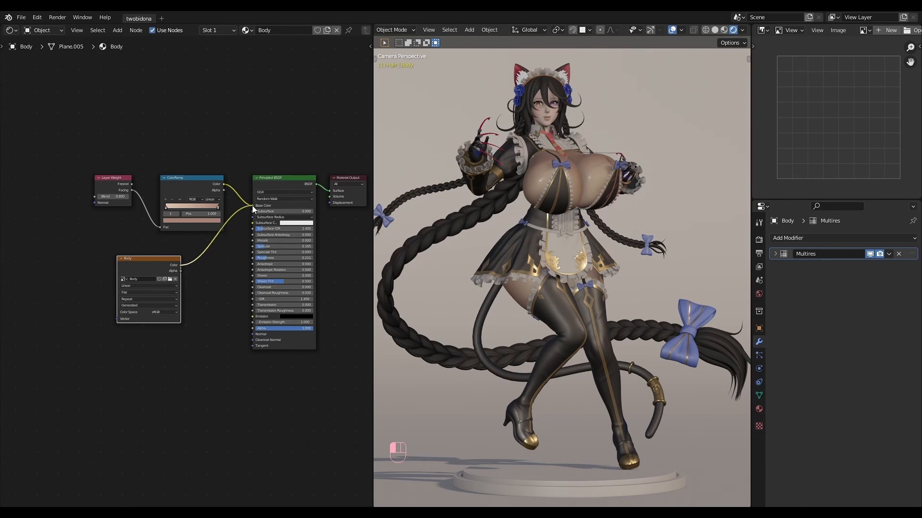
{"action": "left_click", "coordinate": [864, 30]}
{"action": "left_click", "coordinate": [817, 55]}
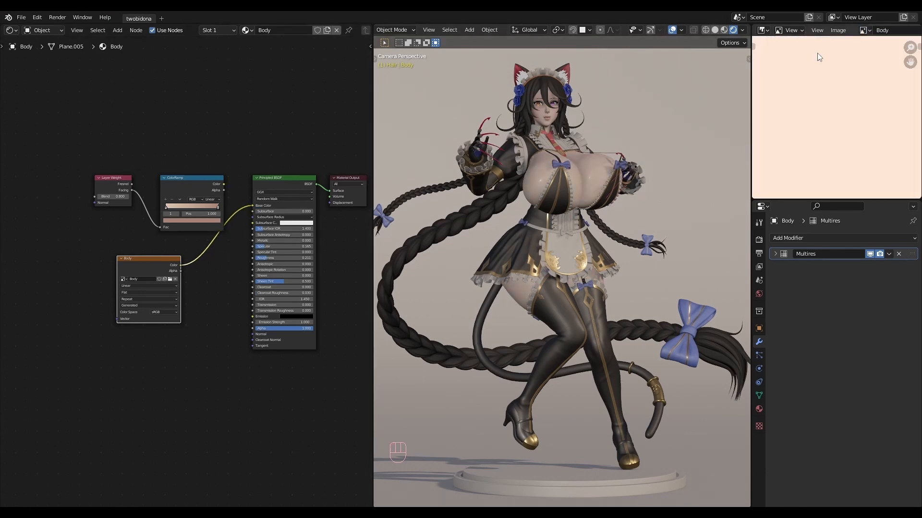
Replace the texture node's image with a new transparent one named Body 2, alpha 0, and browse the images in the Image Editor.
{"action": "left_click", "coordinate": [176, 279]}
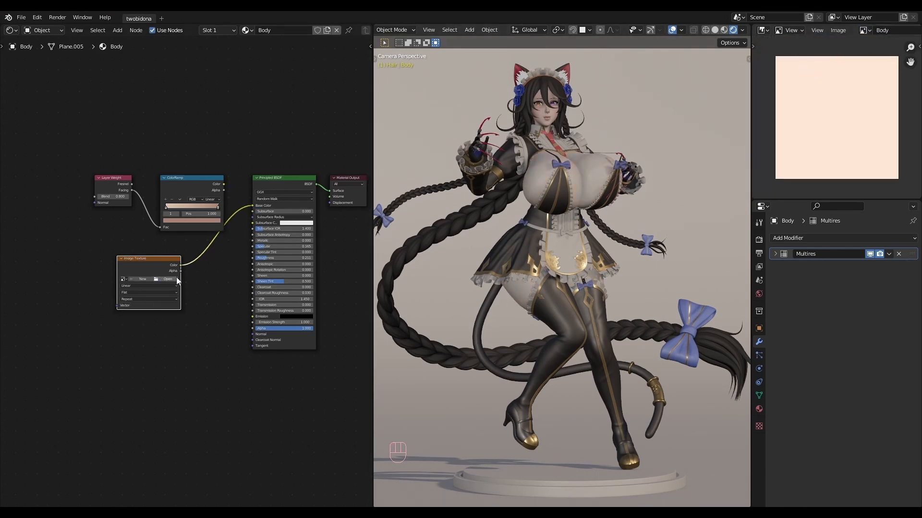
{"action": "left_click", "coordinate": [146, 280]}
{"action": "left_click", "coordinate": [146, 298]}
{"action": "type", "text": "Bo"}
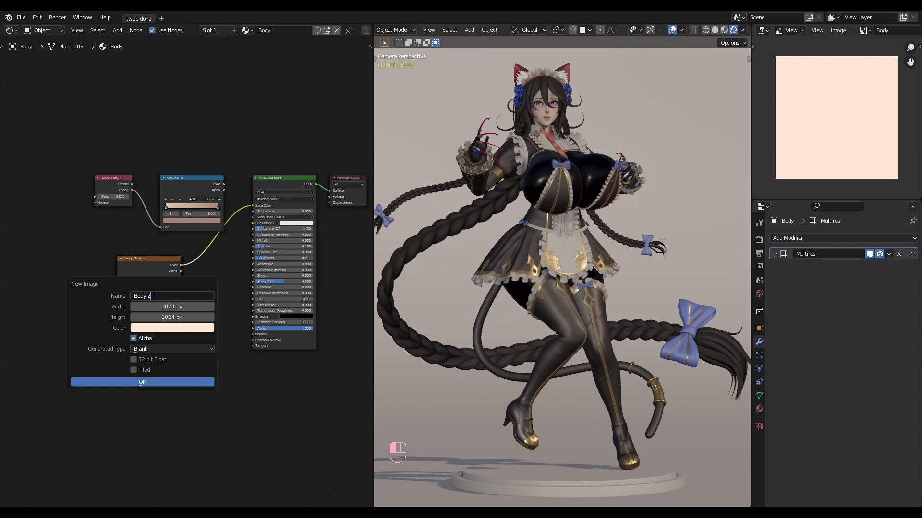
{"action": "type", "text": "dy 2"}
{"action": "key", "text": "Return"}
{"action": "left_click", "coordinate": [174, 328]}
{"action": "left_click_drag", "start_coordinate": [199, 314], "coordinate": [137, 317]}
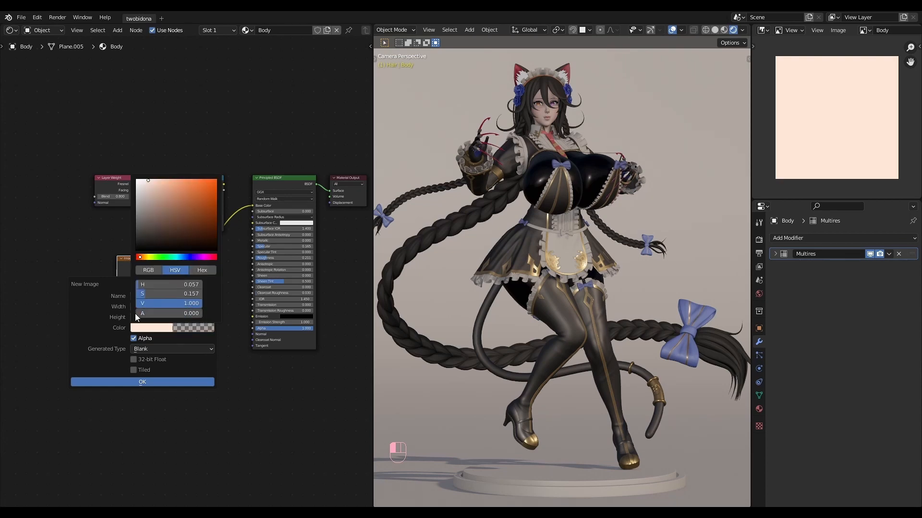
{"action": "left_click", "coordinate": [142, 382]}
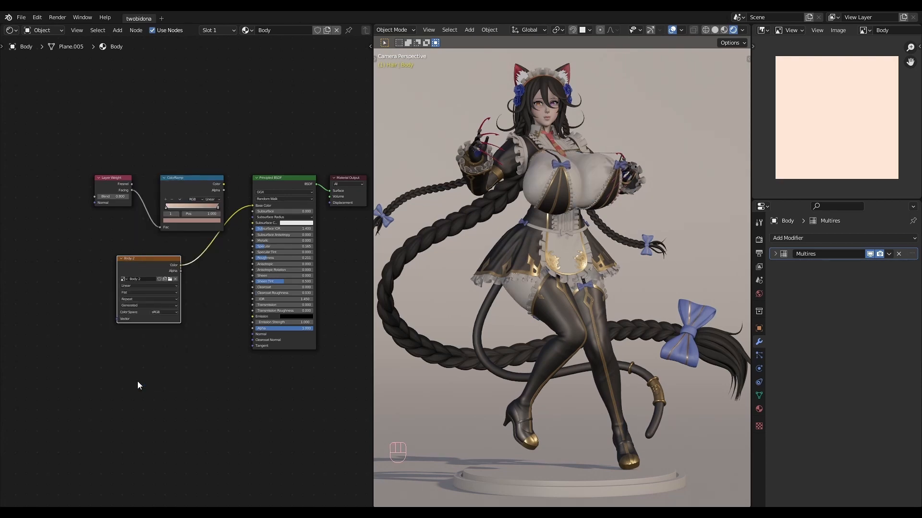
{"action": "left_click", "coordinate": [863, 30]}
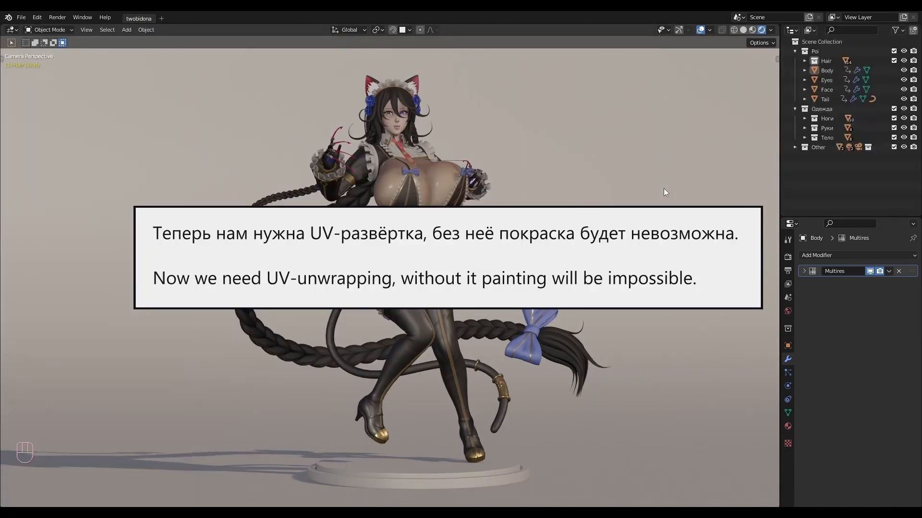
Switch the Outliner area to the UV Editor and put the body mesh in Edit Mode with edge selection.
{"action": "left_click", "coordinate": [790, 30]}
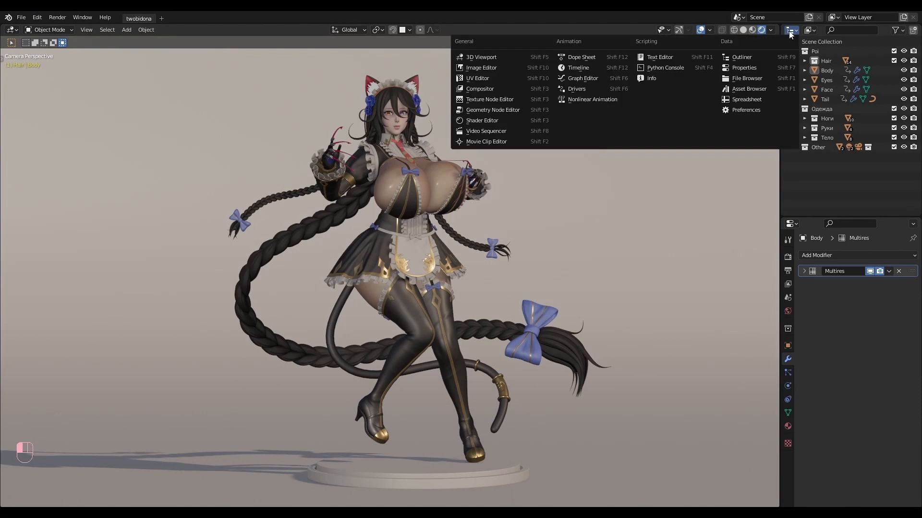
{"action": "left_click", "coordinate": [522, 76]}
{"action": "key", "text": "Tab"}
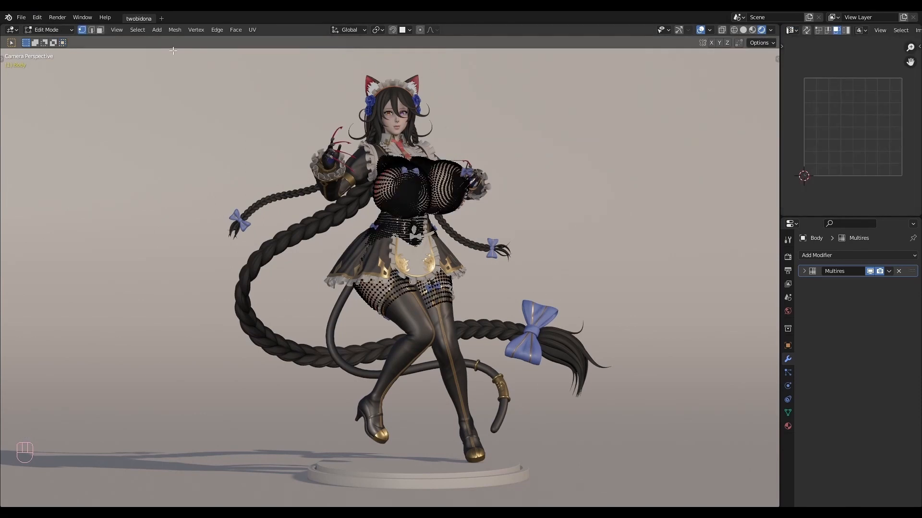
{"action": "key", "text": "2"}
Select an edge loop on the body's chest and mark it as a seam.
{"action": "left_click", "coordinate": [438, 190], "text": "alt"}
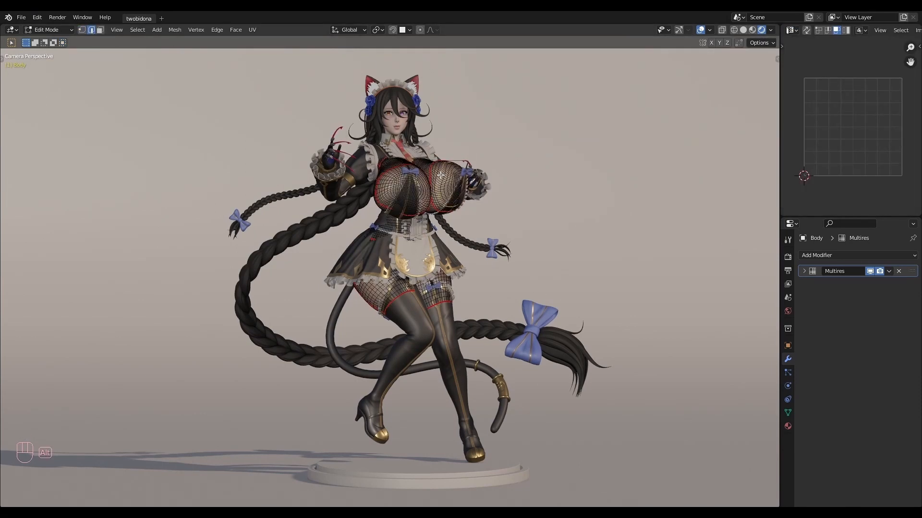
{"action": "right_click", "coordinate": [412, 207]}
{"action": "left_click", "coordinate": [412, 207]}
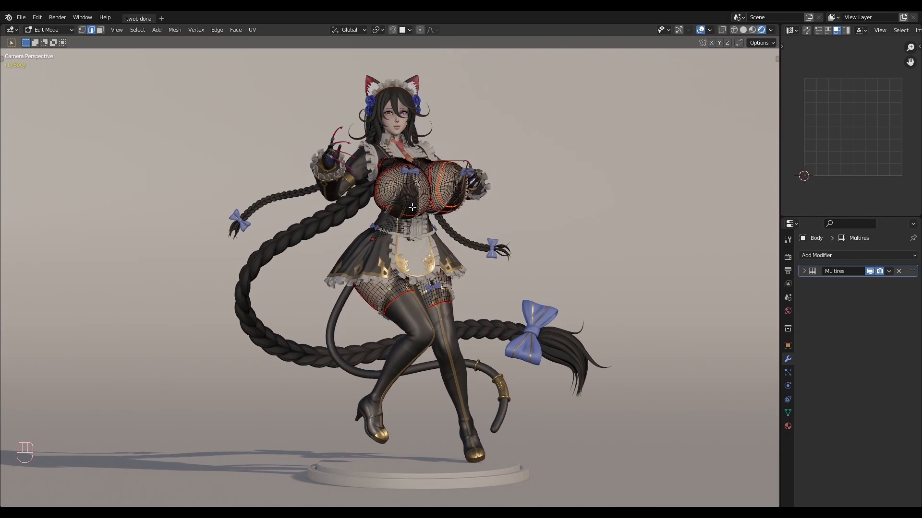
{"action": "right_click", "coordinate": [559, 191]}
{"action": "left_click", "coordinate": [552, 211]}
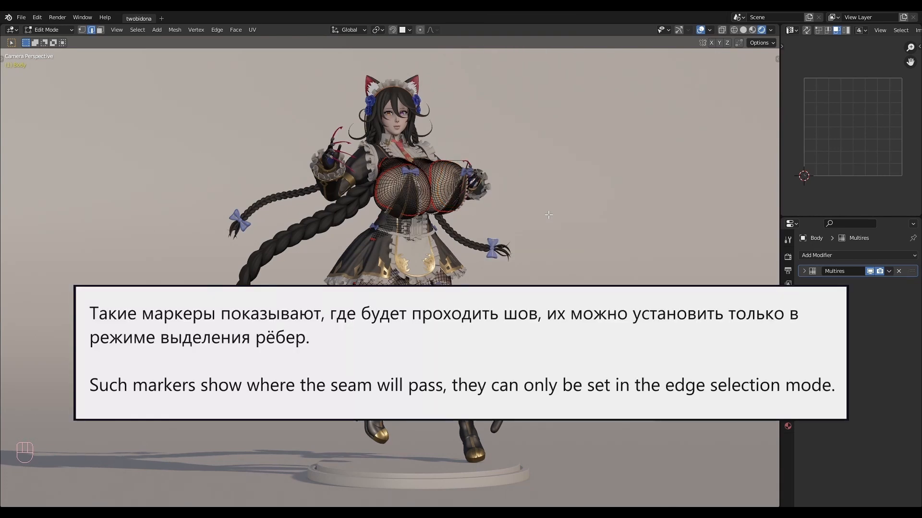
Unwrap the entire body mesh and enlarge the UV Editor area to show its UV islands.
{"action": "key", "text": "a"}
{"action": "key", "text": "u"}
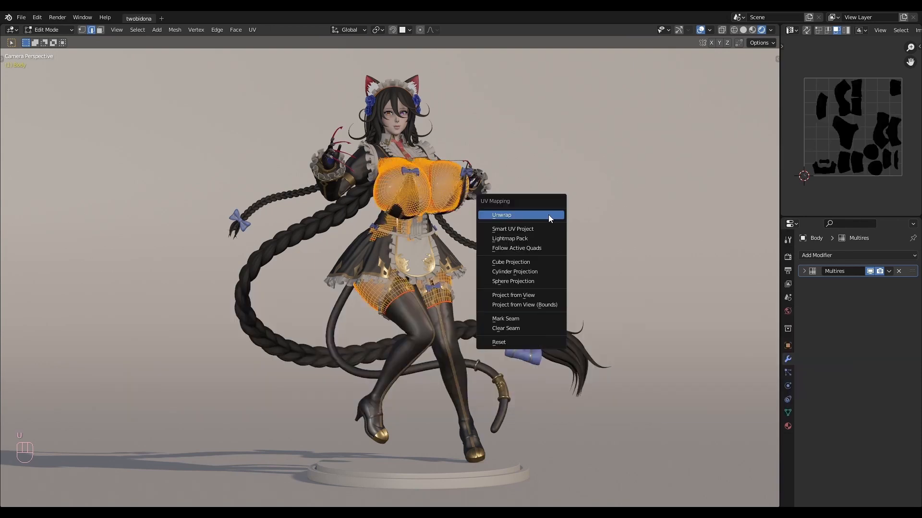
{"action": "left_click", "coordinate": [548, 214]}
{"action": "left_click_drag", "start_coordinate": [780, 174], "coordinate": [455, 195]}
{"action": "left_click_drag", "start_coordinate": [594, 217], "coordinate": [600, 438]}
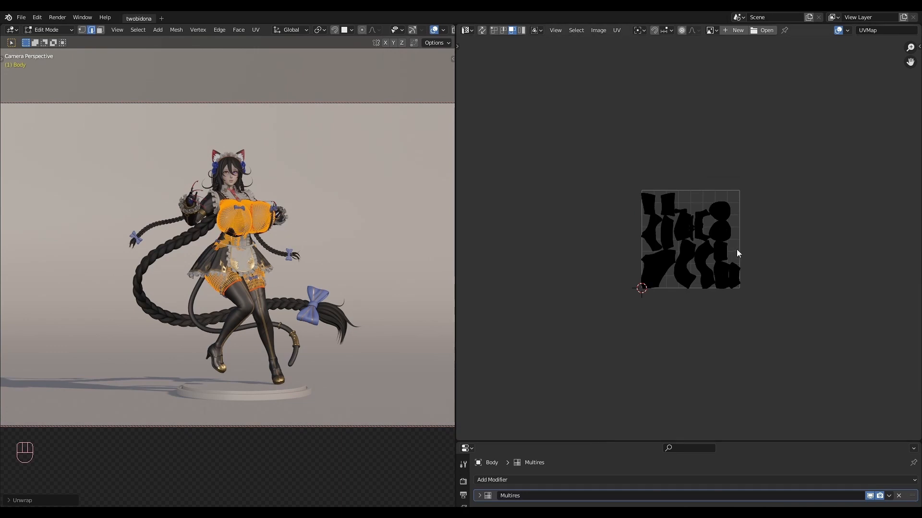
In UV vertex selection, align the side vertices of one face in the four-sided island by scaling them to 0 along X.
{"action": "key", "text": "Home"}
{"action": "middle_click_drag", "start_coordinate": [637, 125], "coordinate": [692, 259]}
{"action": "scroll", "coordinate": [687, 331], "scroll_direction": "up", "scroll_amount": 8}
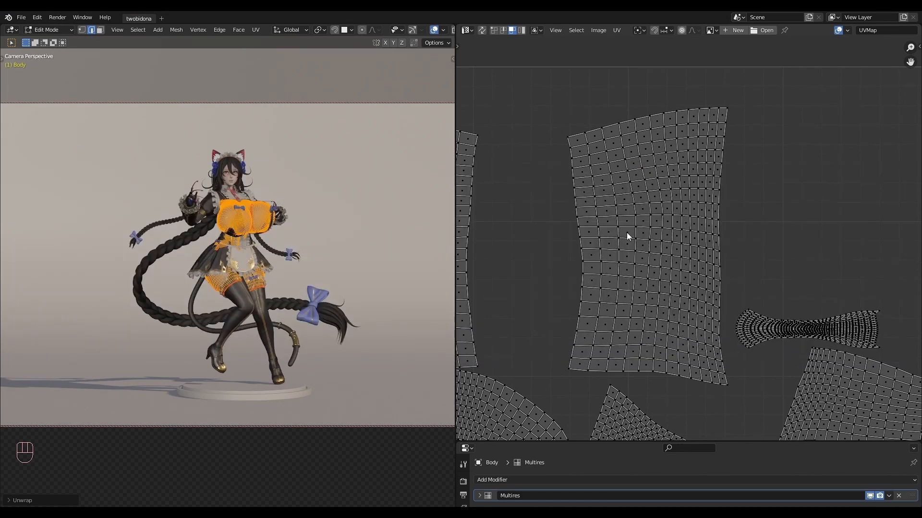
{"action": "left_click", "coordinate": [626, 233]}
{"action": "left_click", "coordinate": [493, 30]}
{"action": "left_click", "coordinate": [619, 236], "text": "shift"}
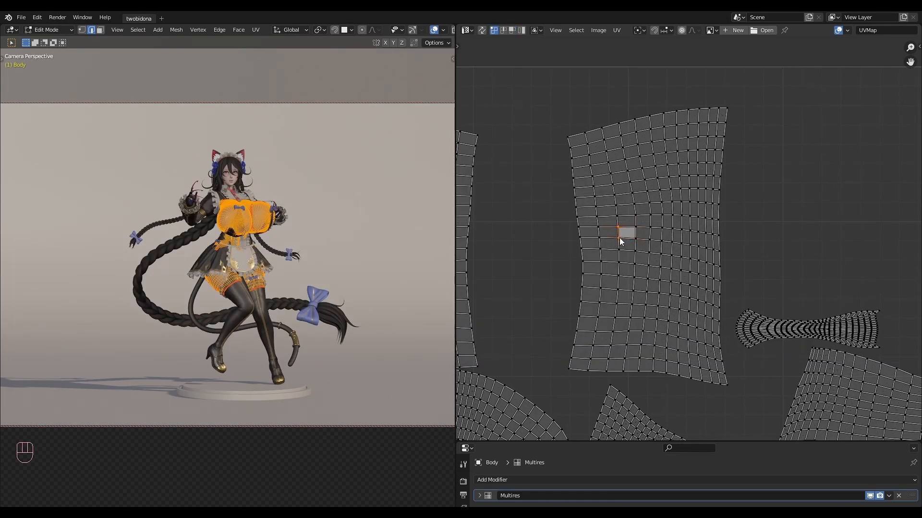
{"action": "key", "text": "s"}
{"action": "key", "text": "x"}
{"action": "key", "text": "0"}
{"action": "right_click", "coordinate": [644, 232]}
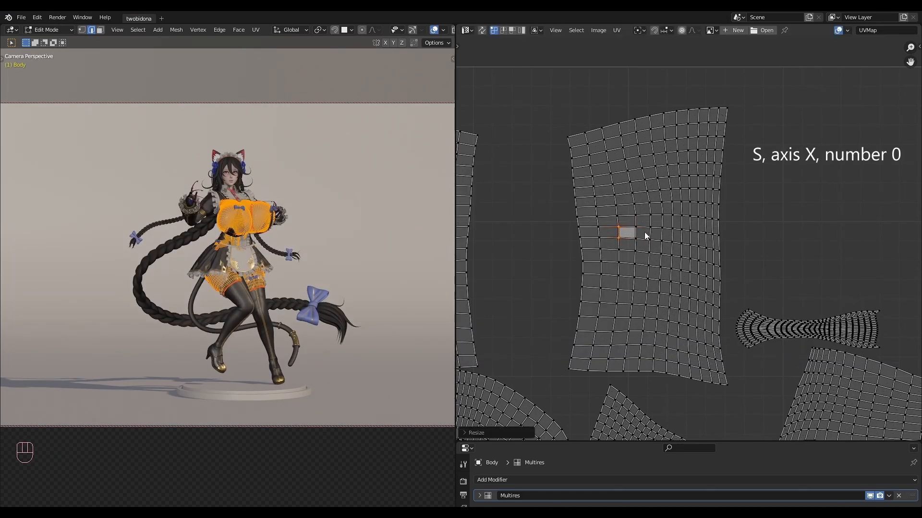
{"action": "type", "text": "sx0"}
{"action": "key", "text": "Return"}
Level the upper and lower vertex pairs of the same UV face by scaling them to 0 along Y.
{"action": "type", "text": "sy0"}
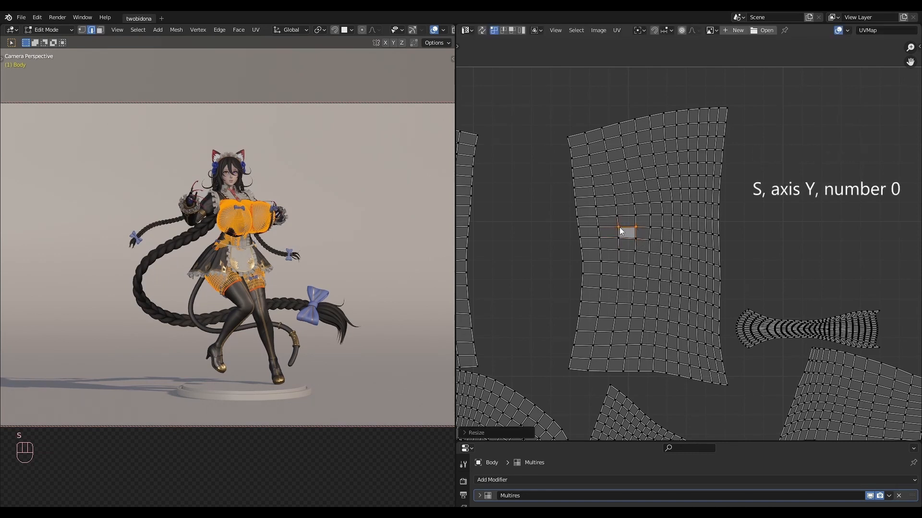
{"action": "left_click", "coordinate": [621, 236]}
{"action": "key", "text": "s"}
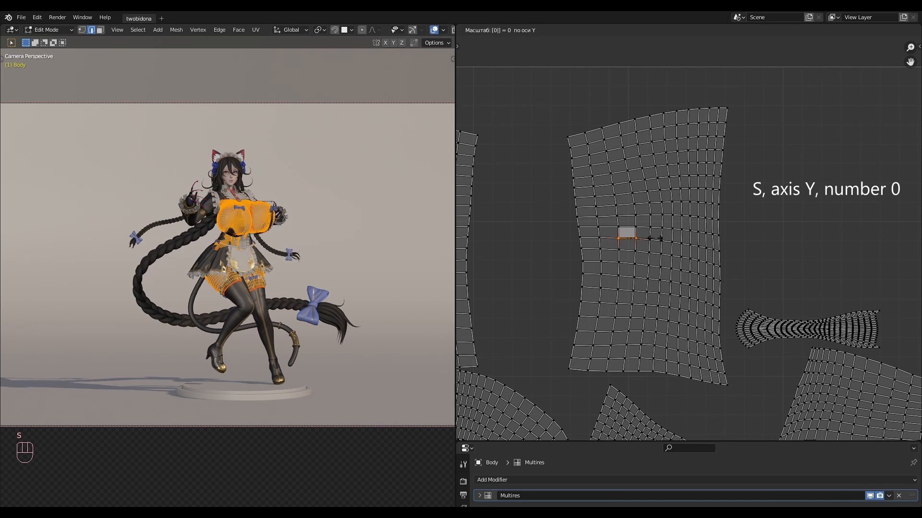
{"action": "left_click", "coordinate": [655, 238]}
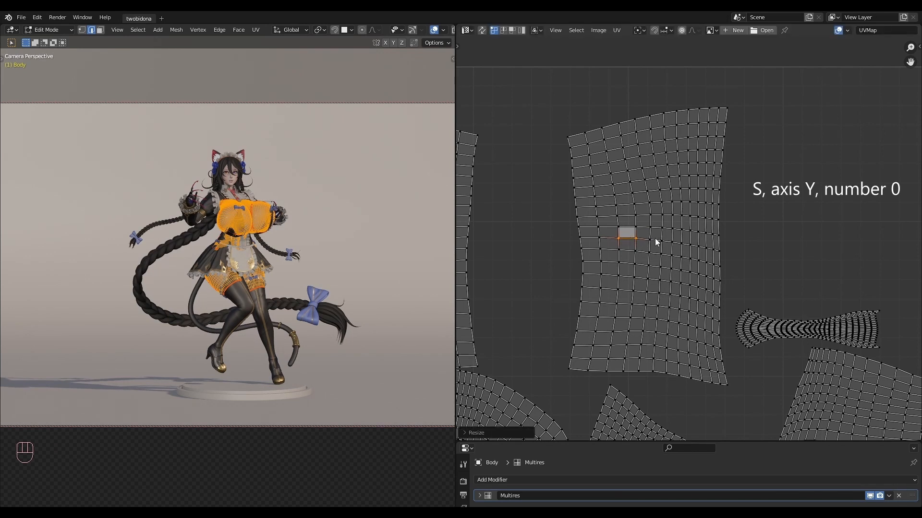
Straighten the whole island into a rectangular grid based on the squared face, and move the linked island.
{"action": "right_click", "coordinate": [761, 226]}
{"action": "left_click", "coordinate": [758, 229]}
{"action": "key", "text": "a"}
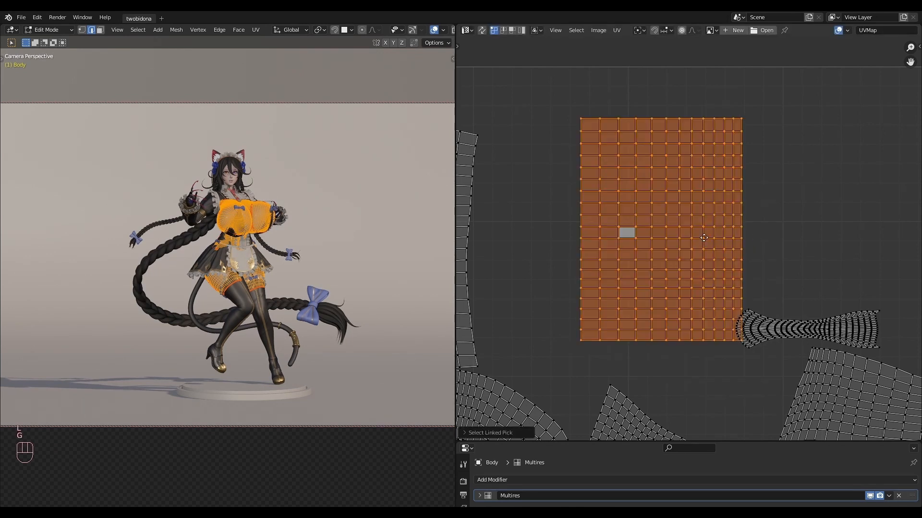
{"action": "key", "text": "g"}
{"action": "left_click", "coordinate": [655, 241]}
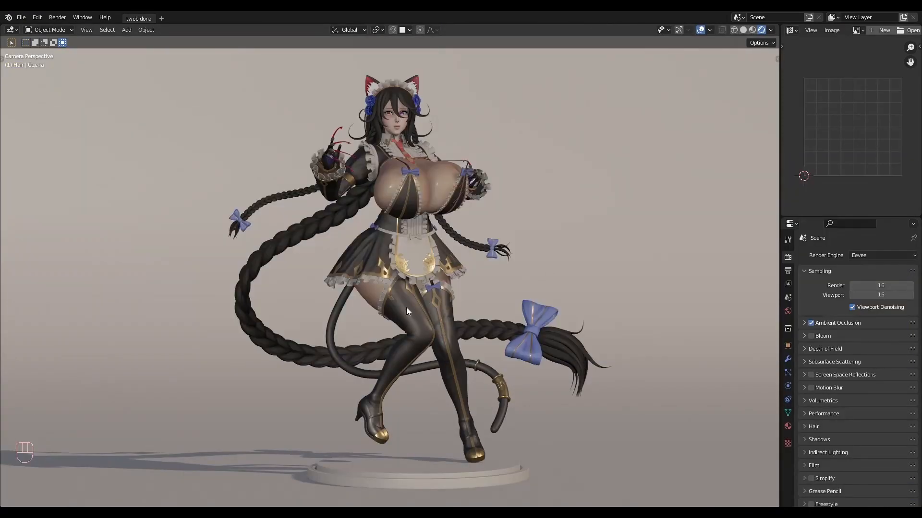
Select the legs and body meshes together, unwrap all their geometry in Edit Mode and inspect the UV layout.
{"action": "left_click", "coordinate": [405, 308]}
{"action": "left_click", "coordinate": [372, 290], "text": "shift"}
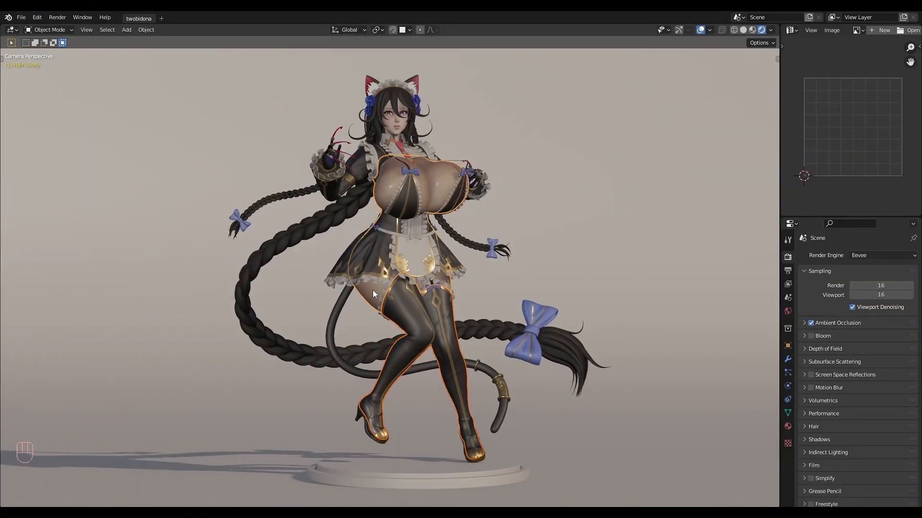
{"action": "key", "text": "Tab"}
{"action": "key", "text": "a"}
{"action": "key", "text": "u"}
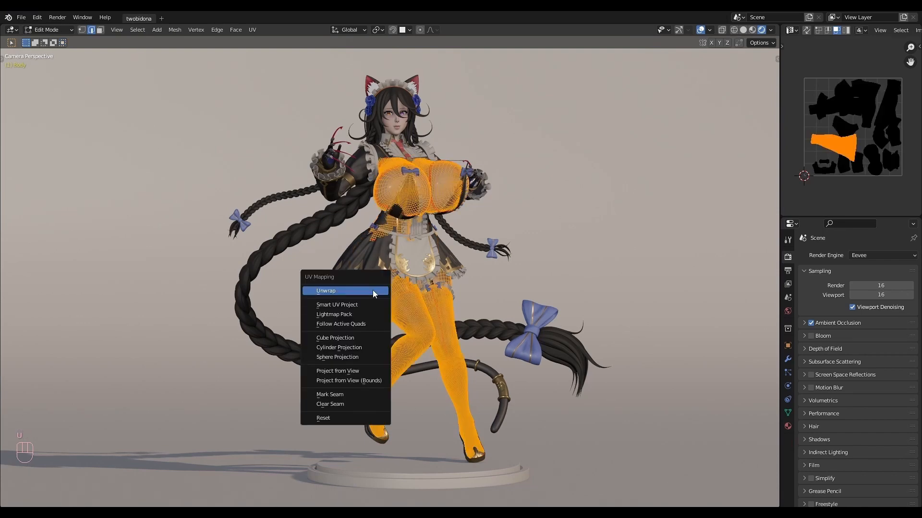
{"action": "left_click", "coordinate": [374, 291]}
{"action": "key", "text": "ctrl+space"}
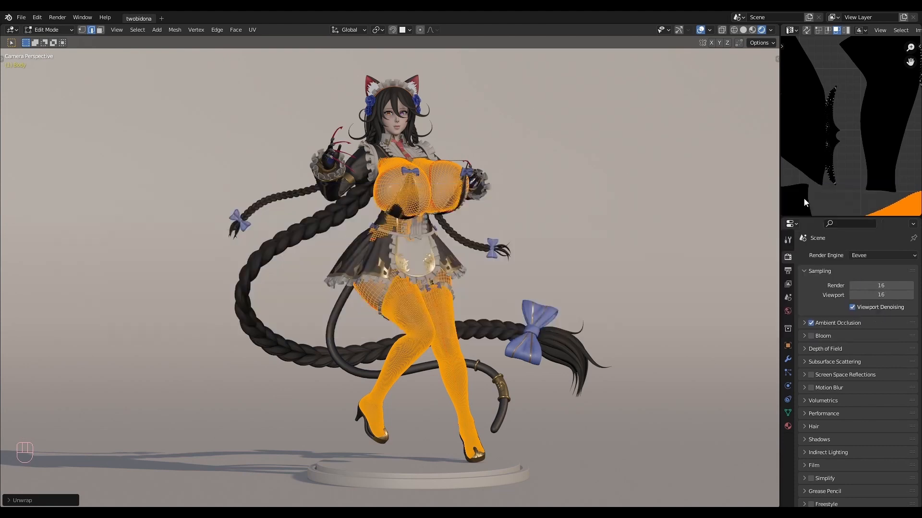
{"action": "right_click", "coordinate": [656, 204]}
{"action": "left_click", "coordinate": [618, 379]}
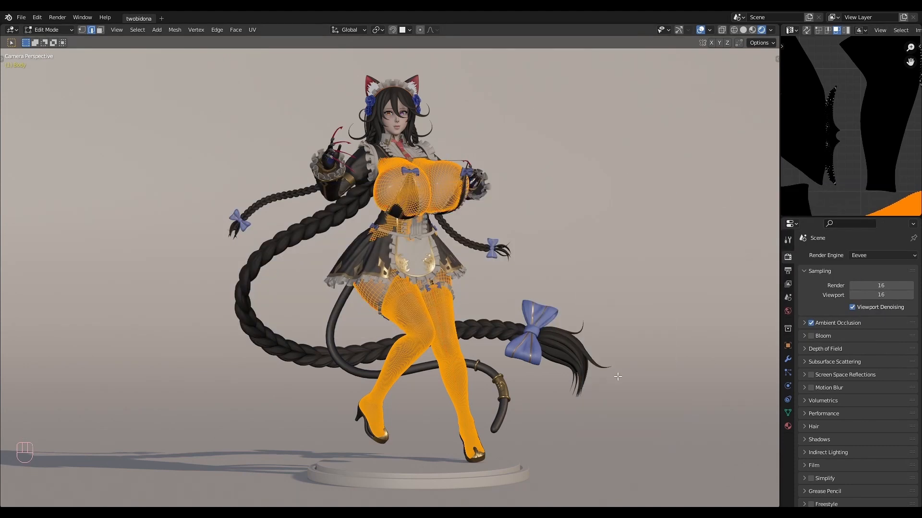
Select all geometry of both meshes and unwrap it with Smart UV Project.
{"action": "left_click", "coordinate": [618, 377]}
{"action": "key", "text": "a"}
{"action": "key", "text": "u"}
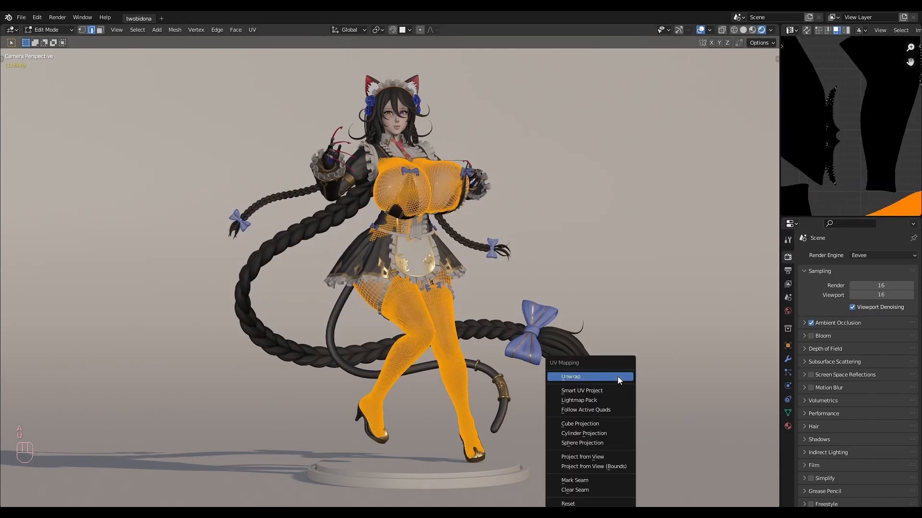
{"action": "left_click", "coordinate": [614, 389]}
{"action": "left_click", "coordinate": [597, 464]}
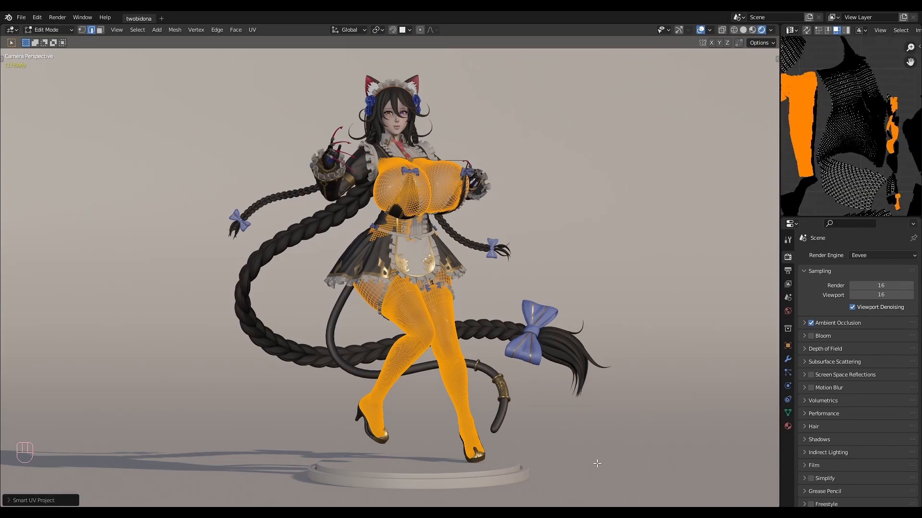
Enable UV sync selection and select only the body's linked geometry in the viewport.
{"action": "key", "text": "ctrl+space"}
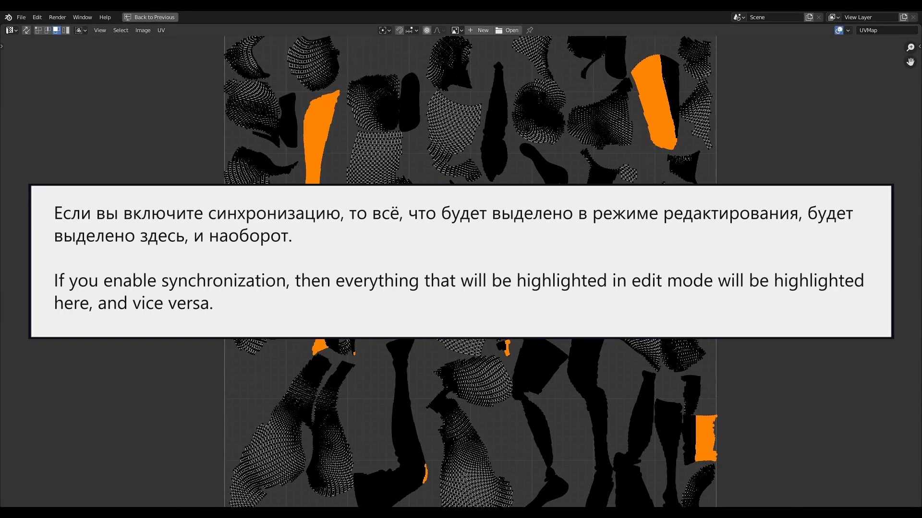
{"action": "left_click", "coordinate": [27, 31]}
{"action": "key", "text": "ctrl+space"}
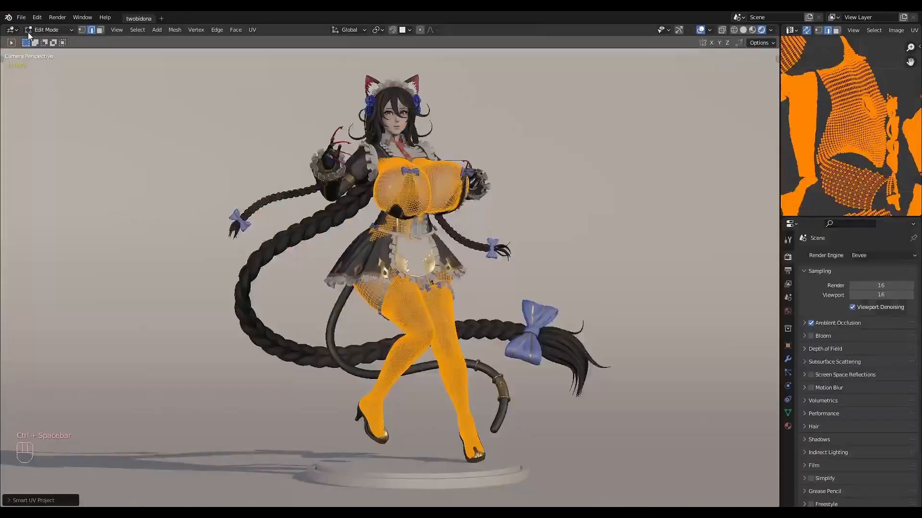
{"action": "key", "text": "alt+a"}
{"action": "key", "text": "l"}
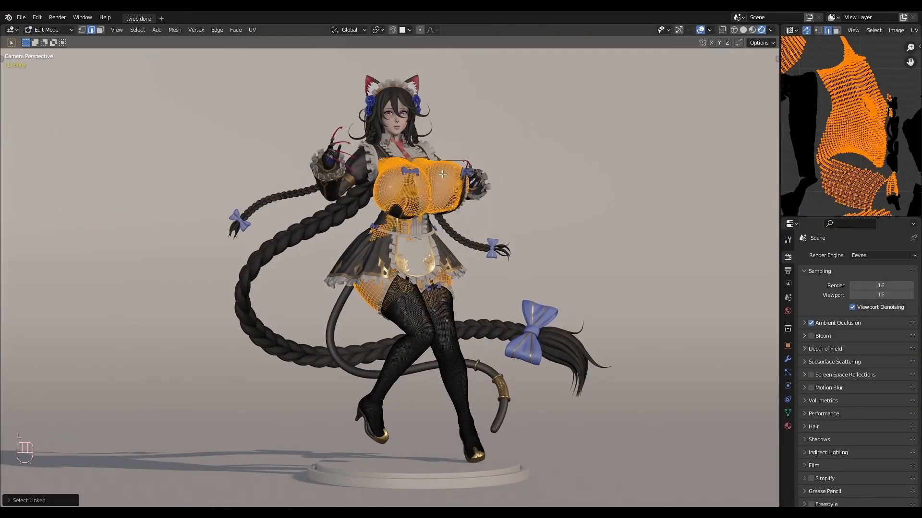
In the maximized UV Editor, clear the selection and pick individual linked UV islands, then restore the layout.
{"action": "key", "text": "ctrl+space"}
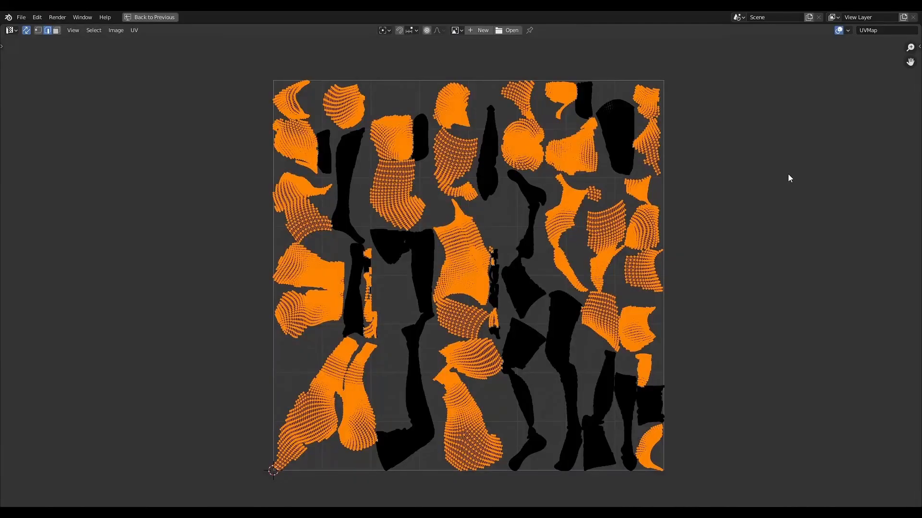
{"action": "key", "text": "alt+a"}
{"action": "key", "text": "l"}
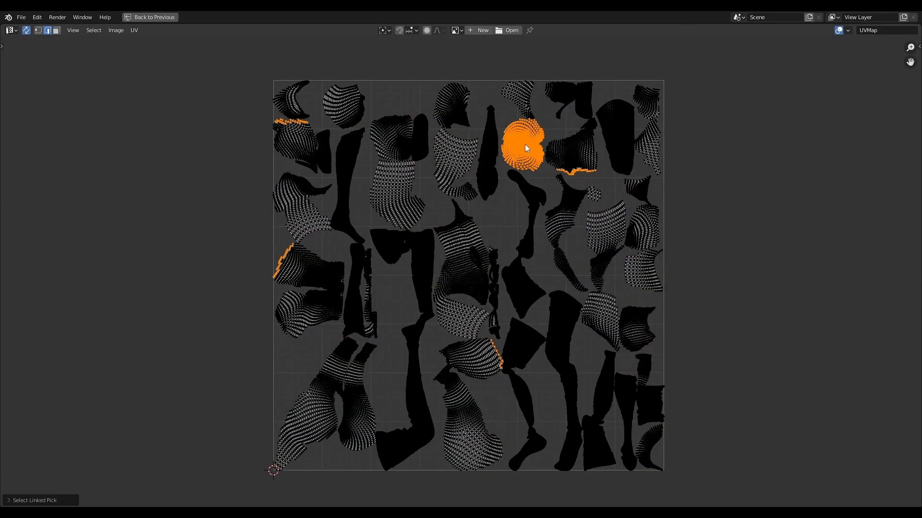
{"action": "key", "text": "l"}
{"action": "key", "text": "l"}
{"action": "key", "text": "ctrl+space"}
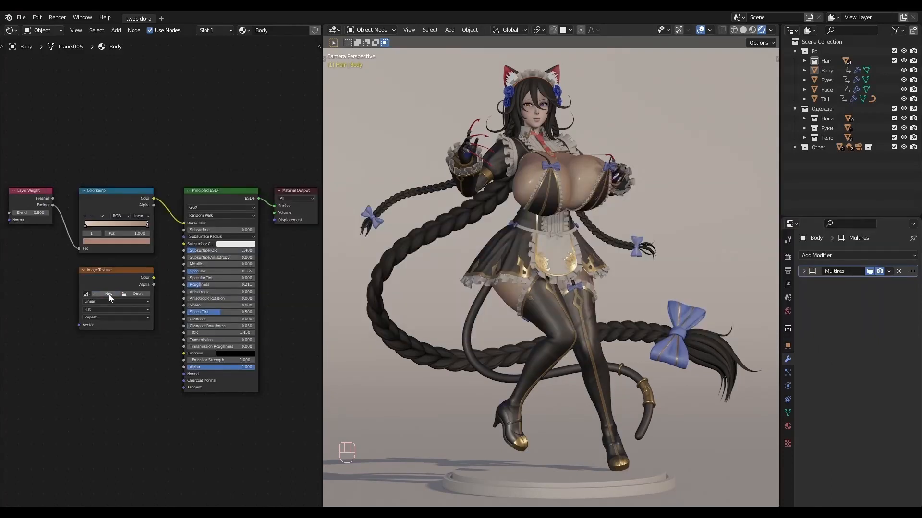
Create a new image named UV Grid in the unconnected Image Texture node, with the generated type UV Grid.
{"action": "left_click", "coordinate": [108, 295]}
{"action": "left_click", "coordinate": [124, 311]}
{"action": "type", "text": "UV"}
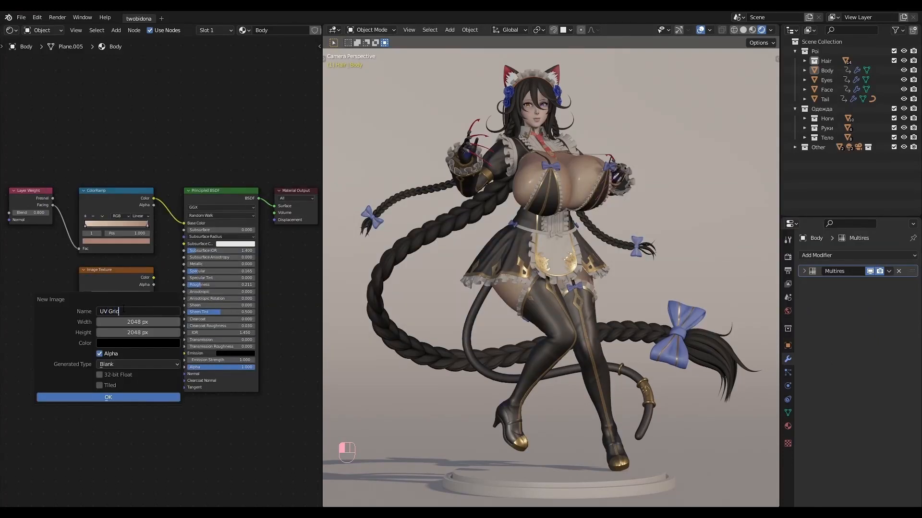
{"action": "type", "text": " Grid"}
{"action": "key", "text": "Return"}
{"action": "left_click", "coordinate": [136, 364]}
{"action": "left_click", "coordinate": [136, 374]}
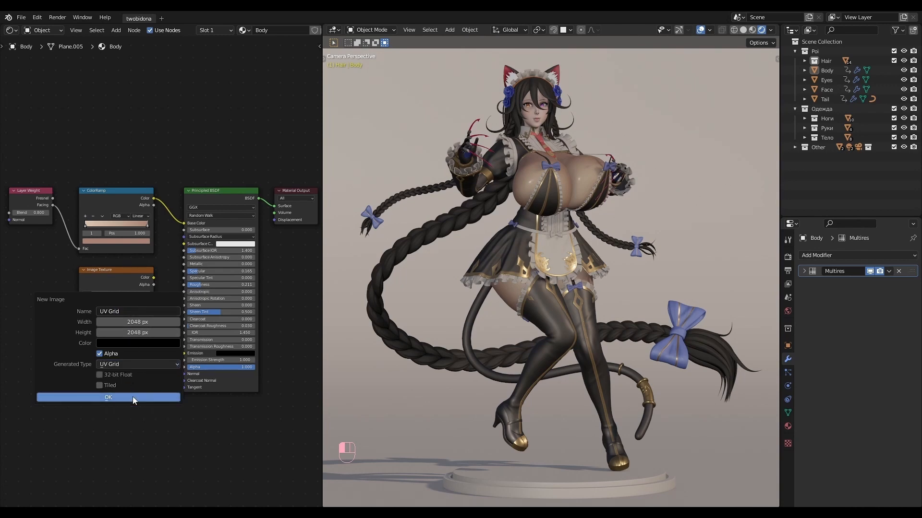
{"action": "left_click", "coordinate": [132, 398]}
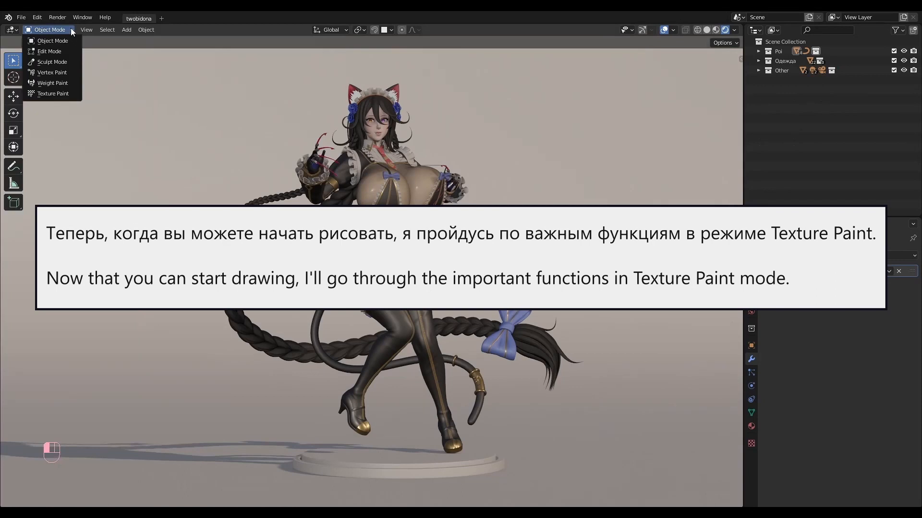
Put the body in Texture Paint mode and display the Body image in an Image Editor set to Paint mode.
{"action": "left_click", "coordinate": [53, 93]}
{"action": "left_click", "coordinate": [755, 30]}
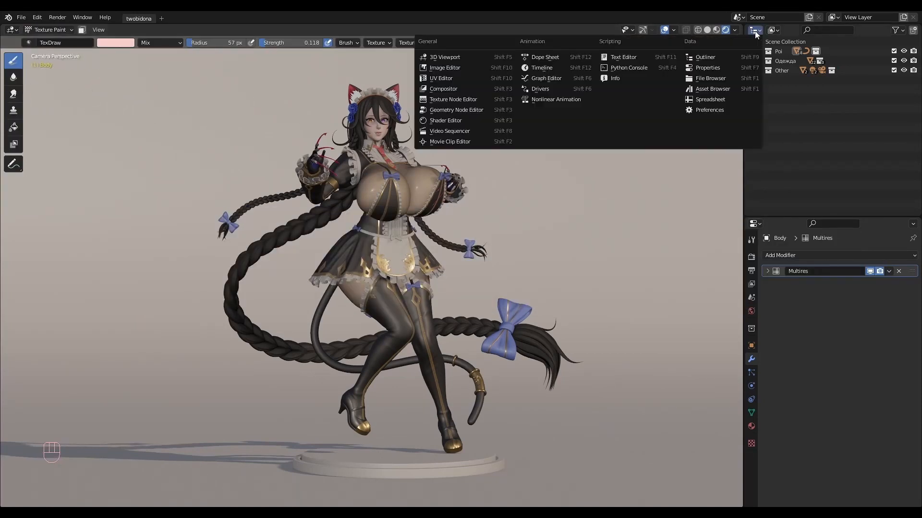
{"action": "left_click", "coordinate": [504, 68]}
{"action": "left_click", "coordinate": [855, 30]}
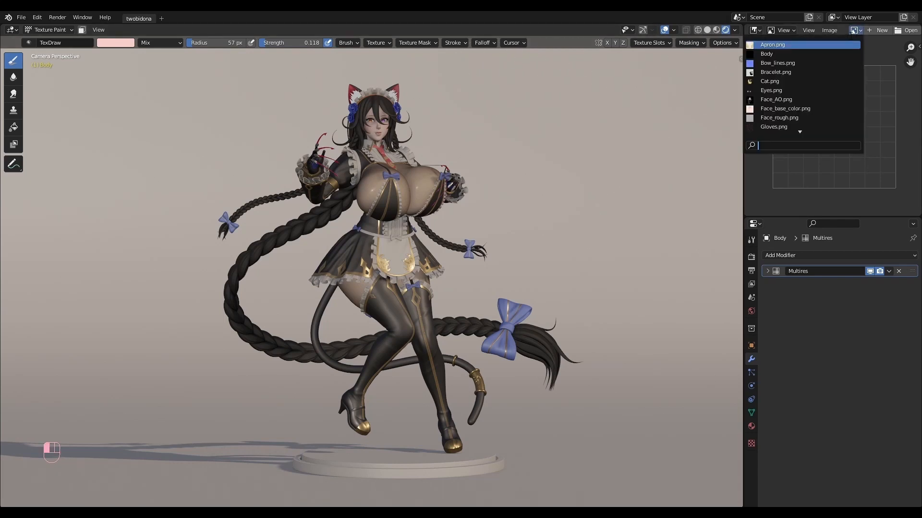
{"action": "left_click", "coordinate": [824, 59]}
{"action": "left_click", "coordinate": [783, 31]}
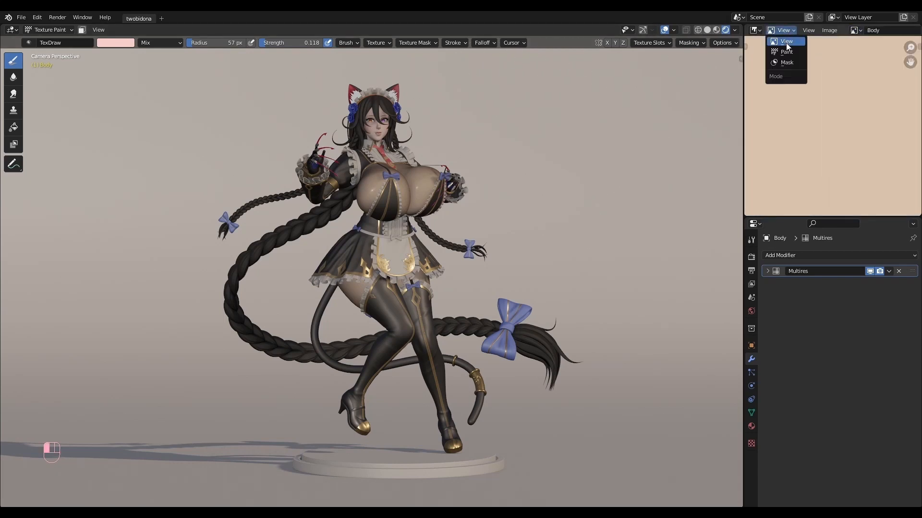
{"action": "left_click", "coordinate": [785, 48]}
Open the TexDraw brush settings and set the brush color to saturated red.
{"action": "left_click", "coordinate": [751, 239]}
{"action": "scroll", "coordinate": [806, 321], "scroll_direction": "down", "scroll_amount": 8}
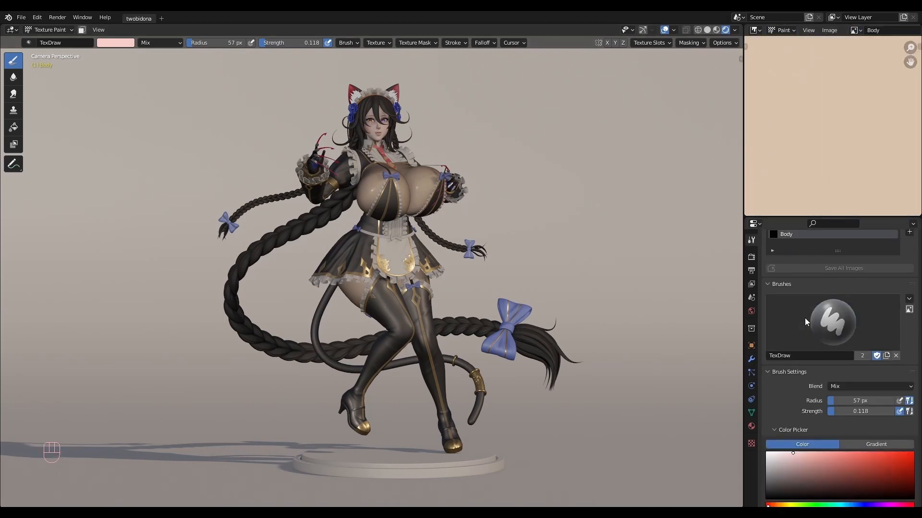
{"action": "left_click", "coordinate": [859, 359]}
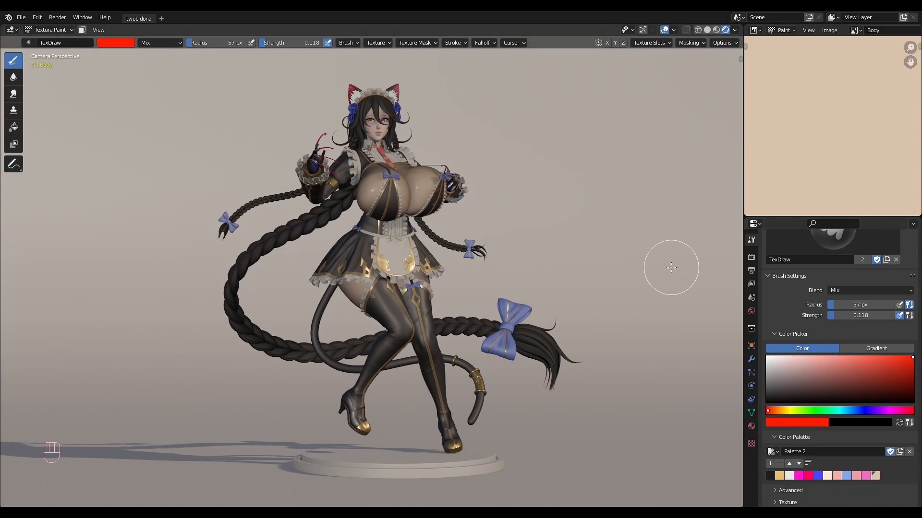
Select all of the body's geometry in Edit Mode to overlay its UVs on the image, and return to Texture Paint.
{"action": "key", "text": "Tab"}
{"action": "key", "text": "a"}
{"action": "key", "text": "Tab"}
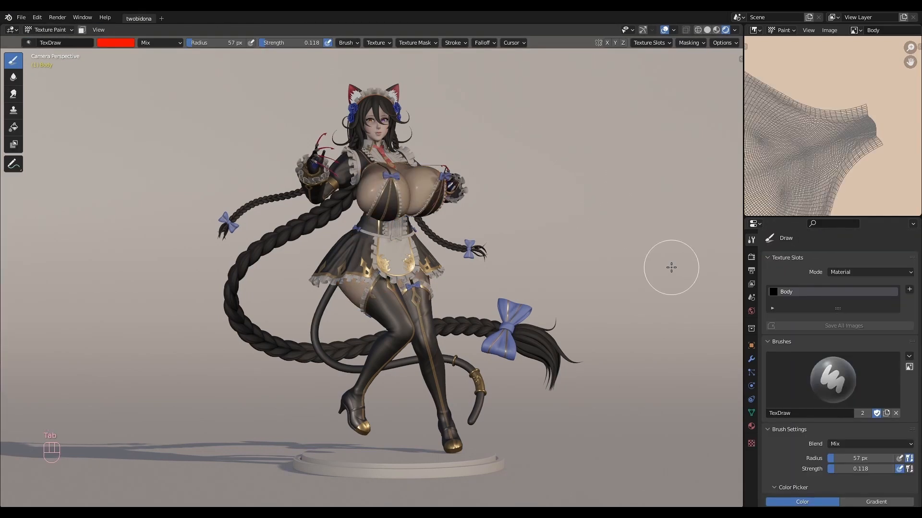
Set the brush radius to 21 px and strength to 0.715, and paint one side of the chest red on the model.
{"action": "key", "text": "f"}
{"action": "left_click", "coordinate": [407, 179]}
{"action": "key", "text": "shift+f"}
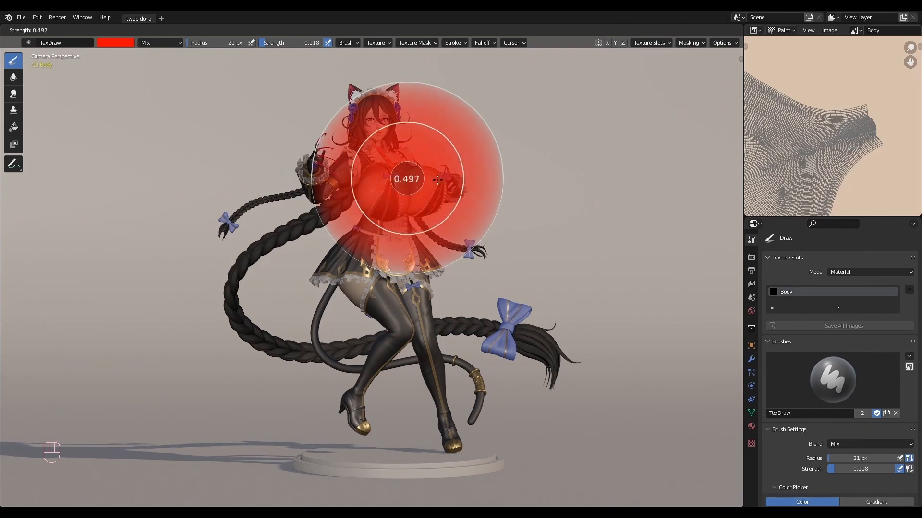
{"action": "left_click", "coordinate": [442, 182]}
{"action": "mouse_move", "coordinate": [442, 183]}
{"action": "left_mouse_down"}
{"action": "mouse_move", "coordinate": [425, 183]}
{"action": "mouse_move", "coordinate": [419, 204]}
{"action": "mouse_move", "coordinate": [434, 177]}
{"action": "mouse_move", "coordinate": [425, 209]}
{"action": "left_mouse_up"}
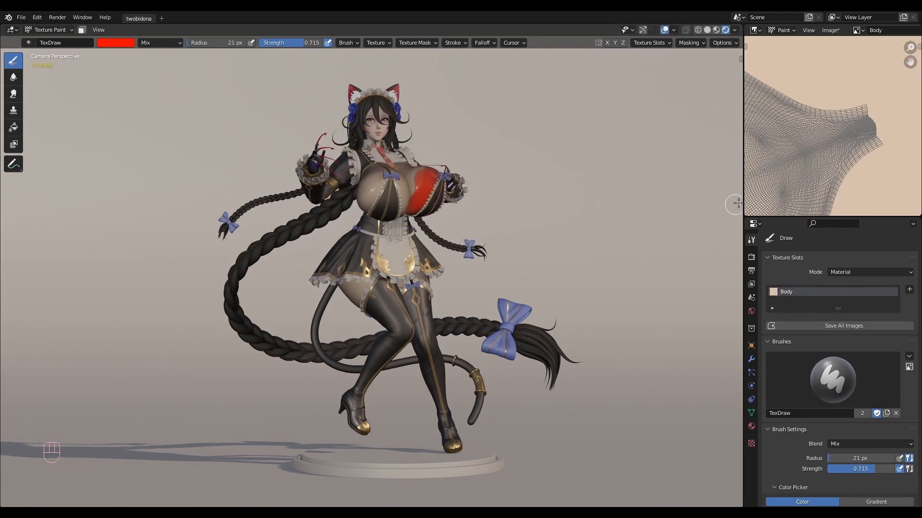
Paint red strokes over the UV island of the chest's other side directly on the Body image.
{"action": "scroll", "coordinate": [816, 125], "scroll_direction": "down", "scroll_amount": 5}
{"action": "middle_click_drag", "start_coordinate": [792, 106], "coordinate": [748, 109]}
{"action": "scroll", "coordinate": [816, 115], "scroll_direction": "up", "scroll_amount": 5}
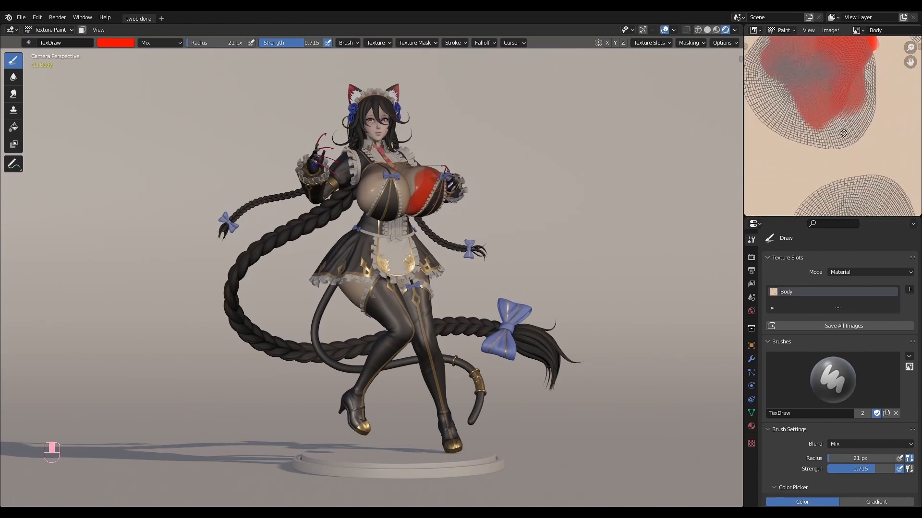
{"action": "mouse_move", "coordinate": [850, 92]}
{"action": "left_mouse_down"}
{"action": "mouse_move", "coordinate": [809, 120]}
{"action": "mouse_move", "coordinate": [845, 137]}
{"action": "mouse_move", "coordinate": [897, 122]}
{"action": "left_mouse_up"}
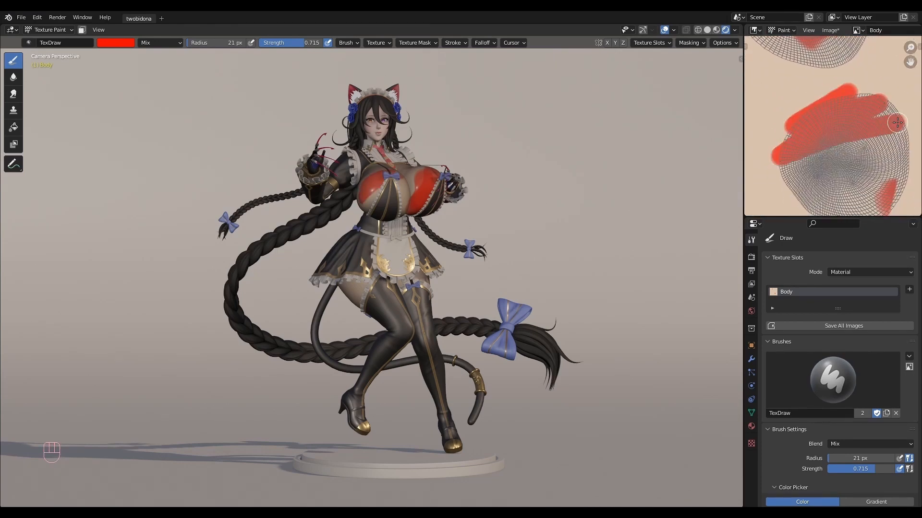
With the Fill brush set to a linear gradient ending in pink from the palette, fill the body across the chest.
{"action": "key", "text": "t"}
{"action": "left_click", "coordinate": [761, 118]}
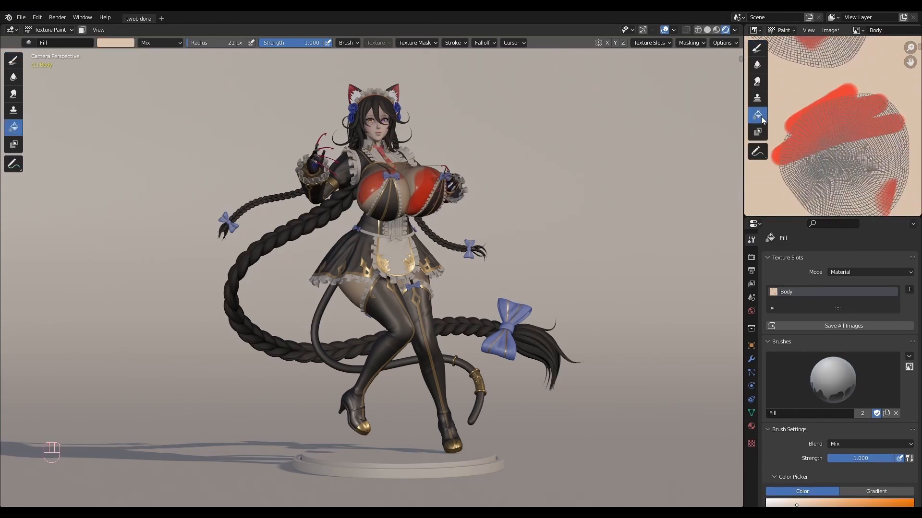
{"action": "left_click", "coordinate": [876, 491]}
{"action": "scroll", "coordinate": [883, 446], "scroll_direction": "down", "scroll_amount": 5}
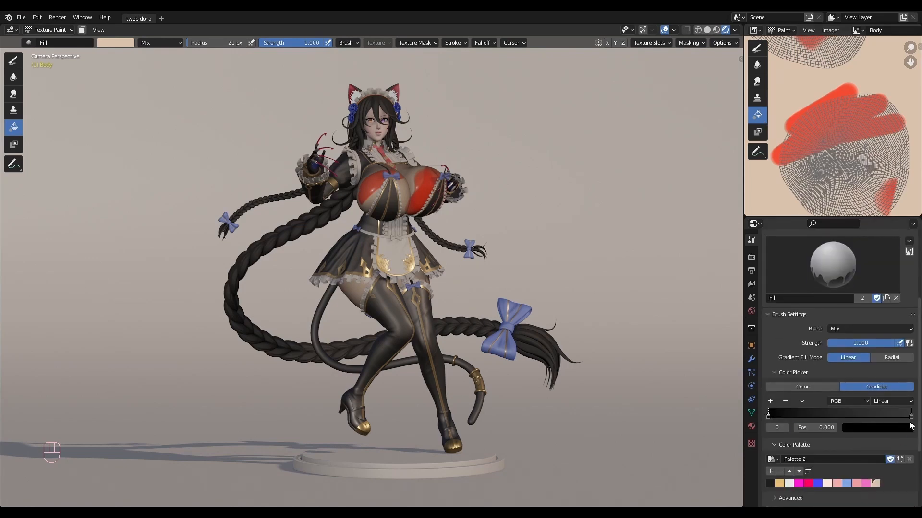
{"action": "left_click", "coordinate": [865, 484]}
{"action": "left_click_drag", "start_coordinate": [405, 360], "coordinate": [404, 123]}
{"action": "left_click_drag", "start_coordinate": [321, 177], "coordinate": [587, 192]}
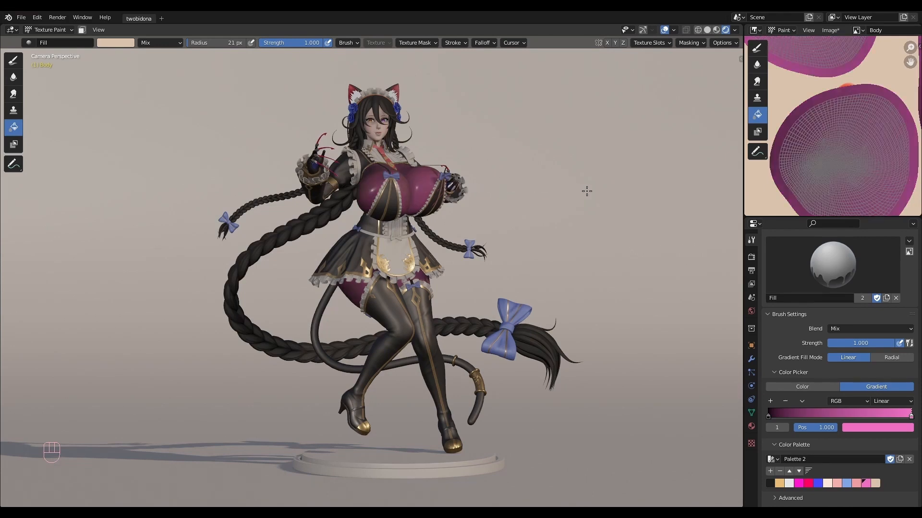
Add a stop to the fill gradient, place pink about a third along, make the end stop white, and refill the body horizontally.
{"action": "left_click", "coordinate": [887, 415], "text": "ctrl"}
{"action": "left_click_drag", "start_coordinate": [887, 416], "coordinate": [916, 420]}
{"action": "left_click", "coordinate": [790, 416], "text": "ctrl"}
{"action": "left_click", "coordinate": [904, 428]}
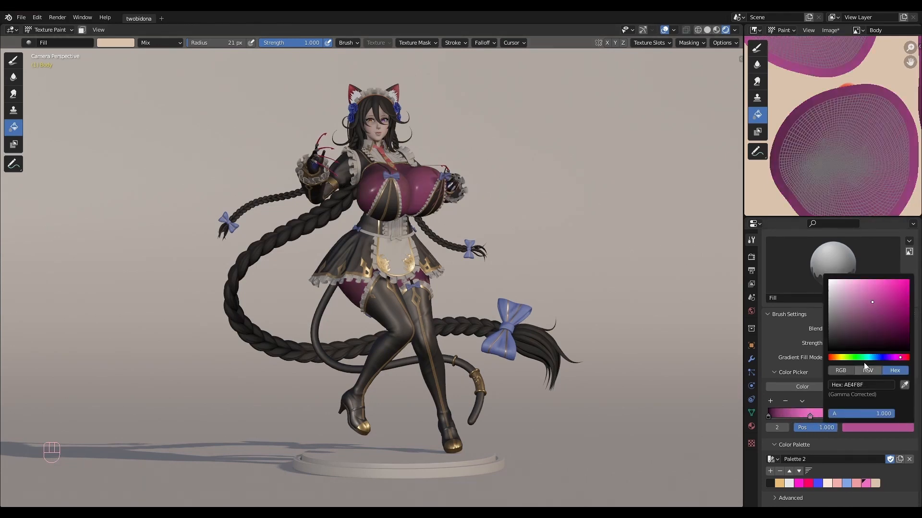
{"action": "left_click_drag", "start_coordinate": [850, 326], "coordinate": [816, 275]}
{"action": "left_click_drag", "start_coordinate": [533, 201], "coordinate": [269, 202]}
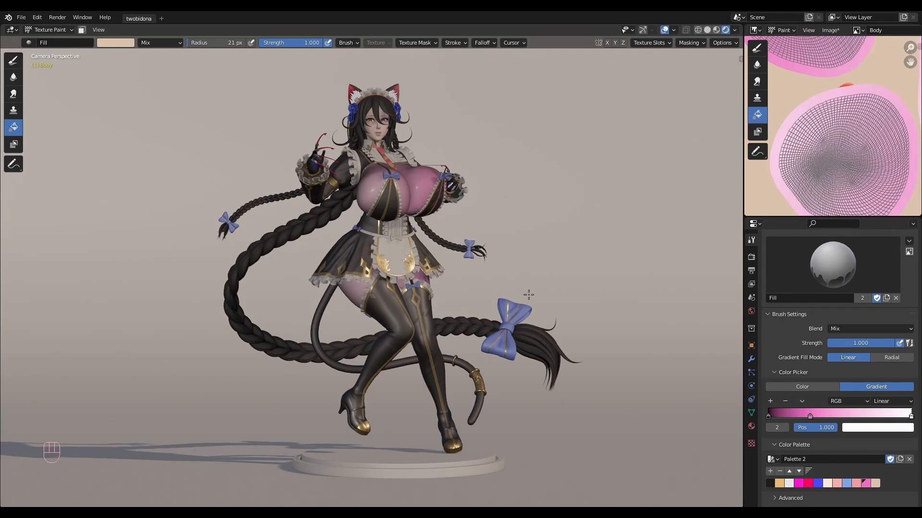
Return the Fill brush to a solid color, create a new palette, and add the skin tone and a dark brown to it.
{"action": "left_click", "coordinate": [794, 388]}
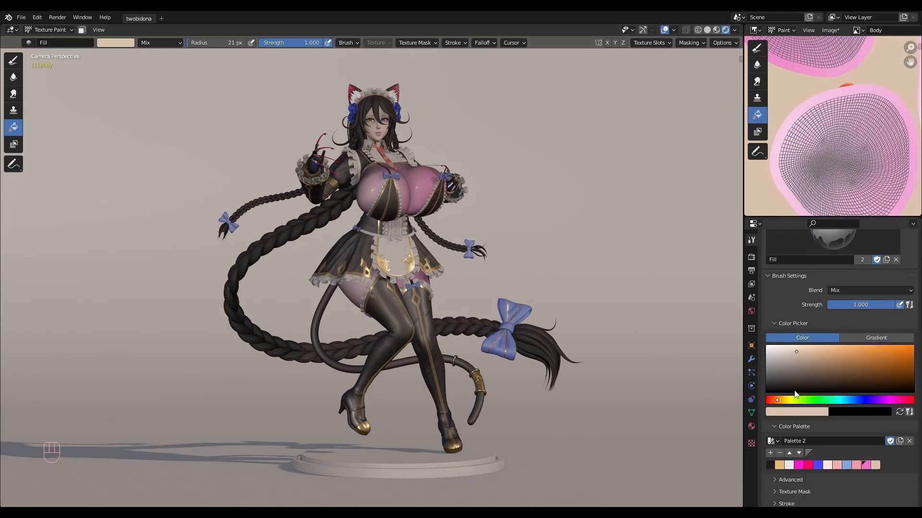
{"action": "left_click", "coordinate": [900, 441]}
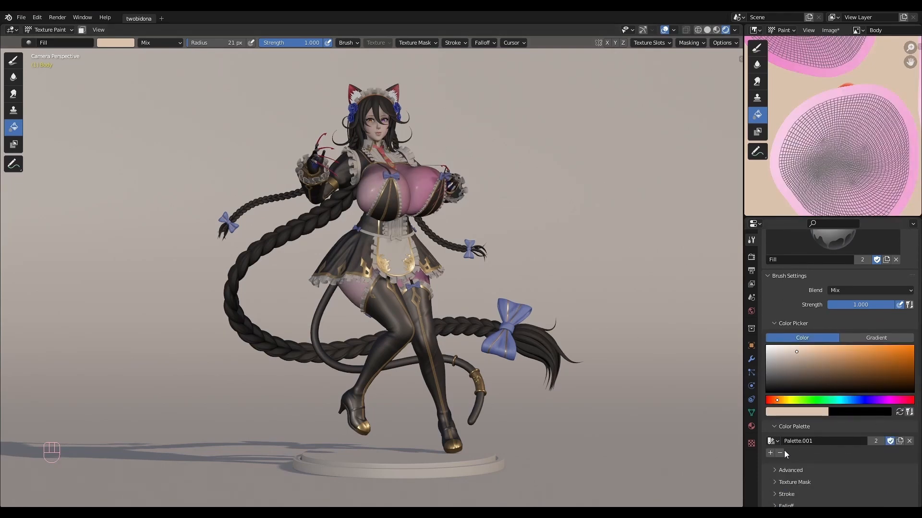
{"action": "left_click", "coordinate": [770, 453]}
{"action": "left_click_drag", "start_coordinate": [819, 368], "coordinate": [879, 380]}
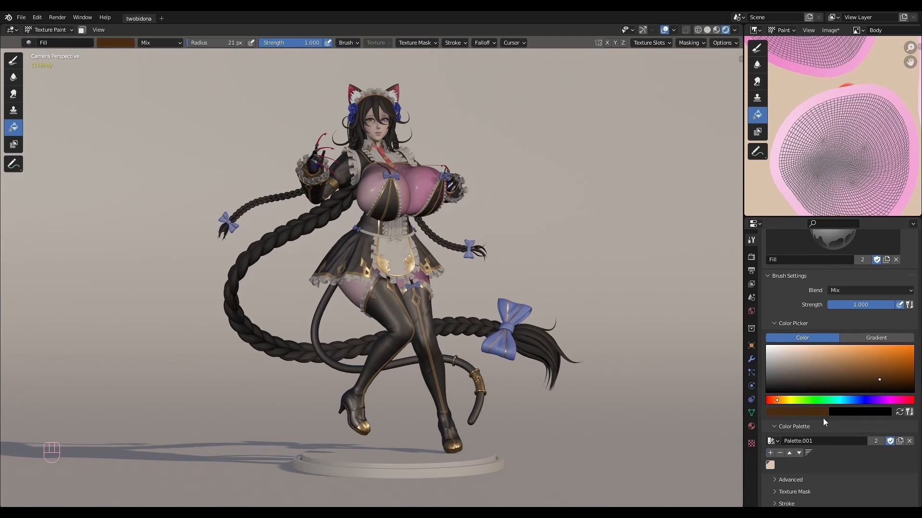
Switch the brush back to Palette 2 and pick its skin-tone swatch as the fill color.
{"action": "left_click", "coordinate": [772, 441]}
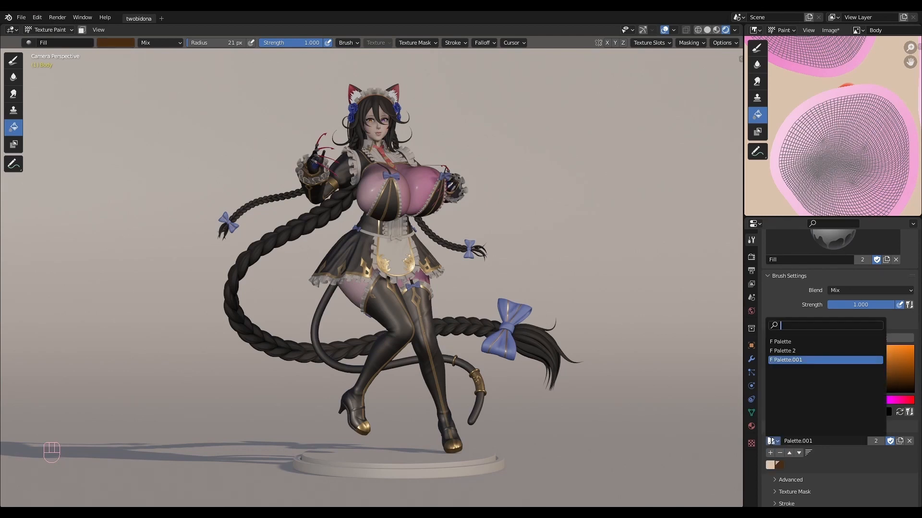
{"action": "left_click", "coordinate": [797, 351]}
{"action": "left_click", "coordinate": [875, 465]}
Set the painting bleed to 1 px and fill the body with the skin tone.
{"action": "scroll", "coordinate": [878, 467], "scroll_direction": "down", "scroll_amount": 4}
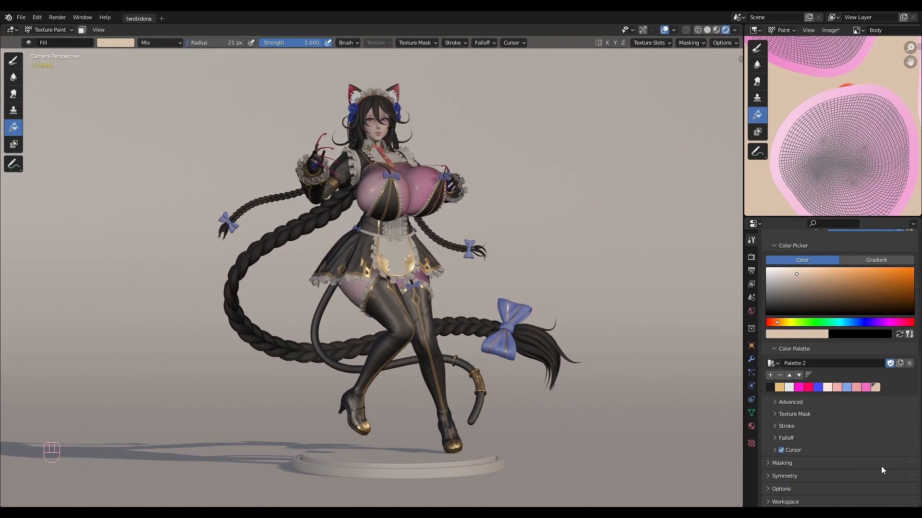
{"action": "left_click", "coordinate": [792, 490]}
{"action": "scroll", "coordinate": [791, 491], "scroll_direction": "down", "scroll_amount": 3}
{"action": "left_click", "coordinate": [852, 440]}
{"action": "type", "text": "1"}
{"action": "key", "text": "Return"}
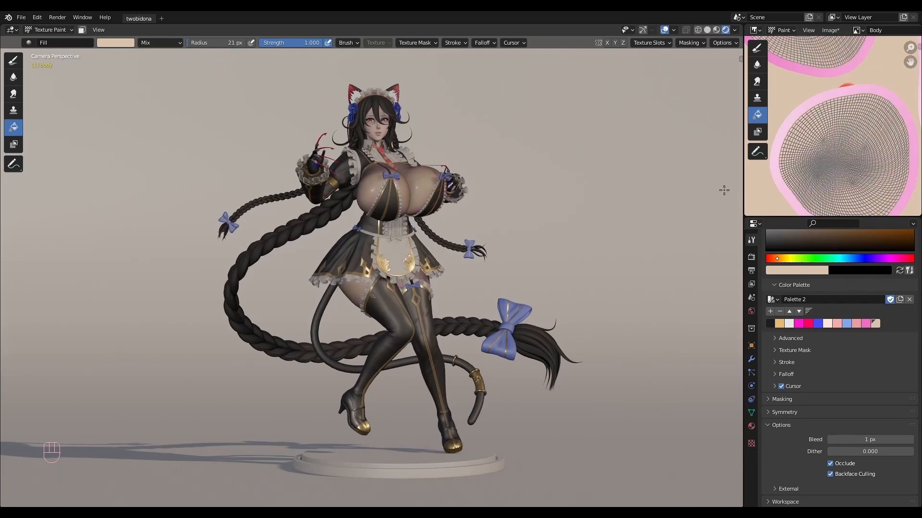
{"action": "key", "text": "t"}
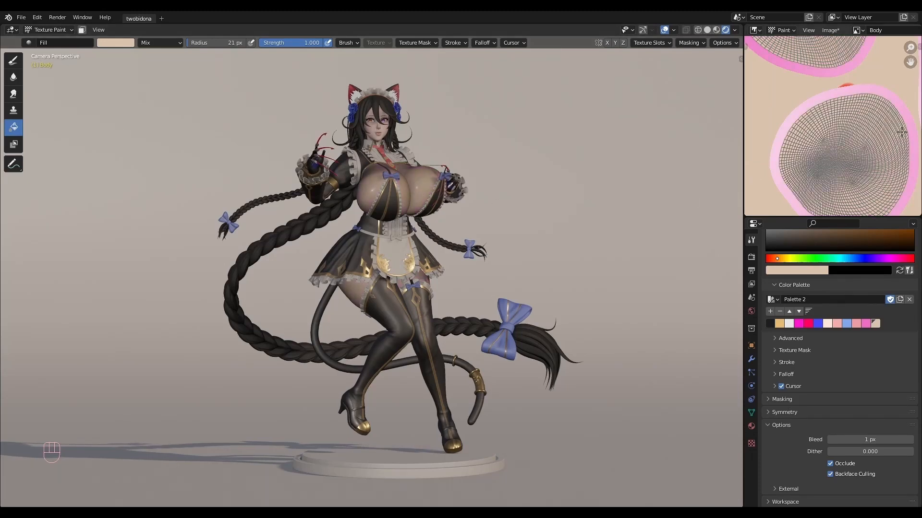
Set the painting bleed to 8 px and fill the body with the skin tone again.
{"action": "left_click", "coordinate": [856, 439]}
{"action": "type", "text": "8"}
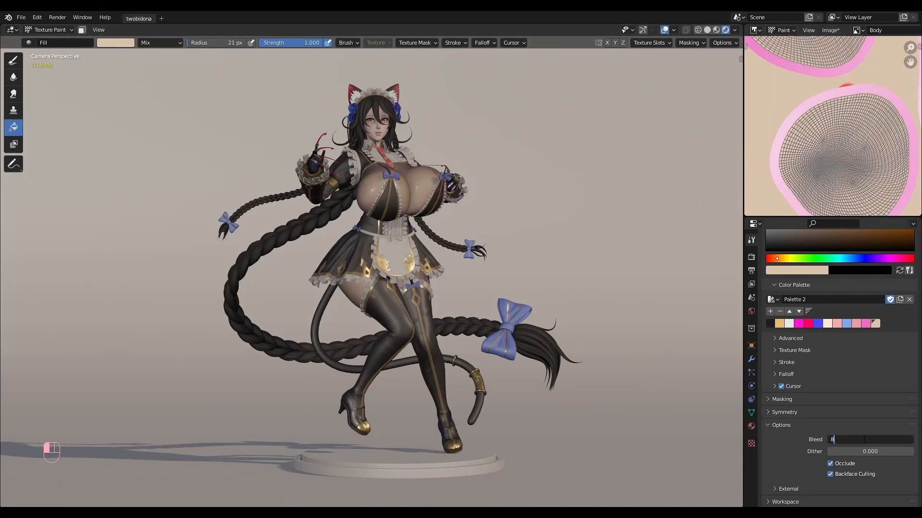
{"action": "key", "text": "Return"}
{"action": "left_click", "coordinate": [422, 191]}
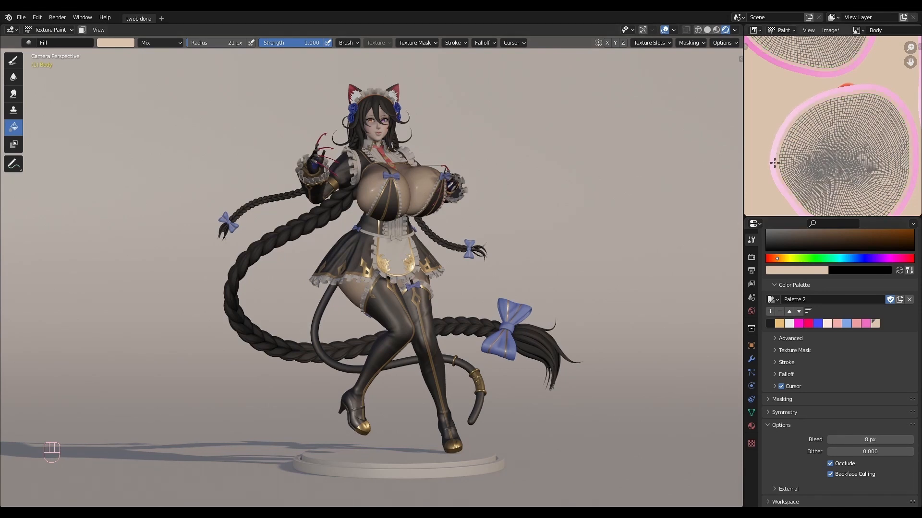
Set the painting bleed to 20 px and refill the body with the skin tone.
{"action": "left_click", "coordinate": [878, 439]}
{"action": "type", "text": "20"}
{"action": "key", "text": "Return"}
{"action": "left_click", "coordinate": [422, 191]}
Try filling the body with the palette's white and black swatches to test the bleed around the UV islands.
{"action": "left_click", "coordinate": [789, 323]}
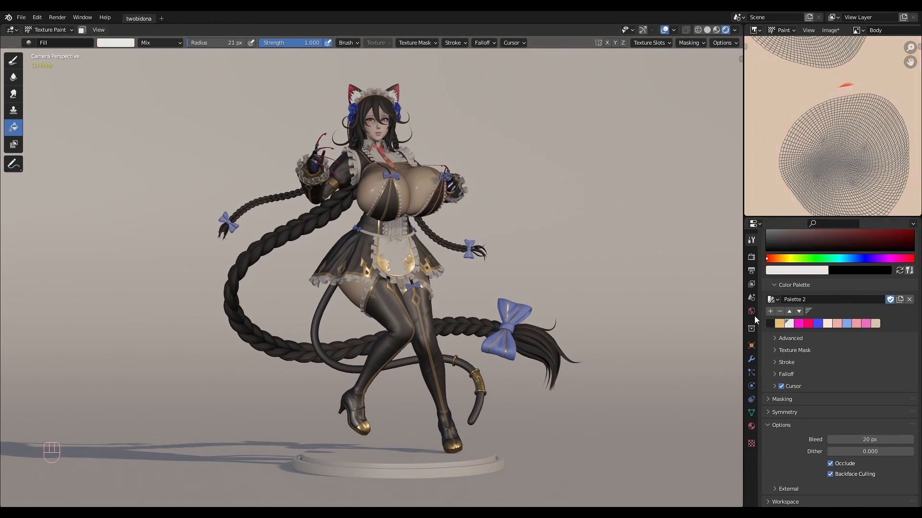
{"action": "left_click", "coordinate": [422, 189]}
{"action": "left_click", "coordinate": [769, 325]}
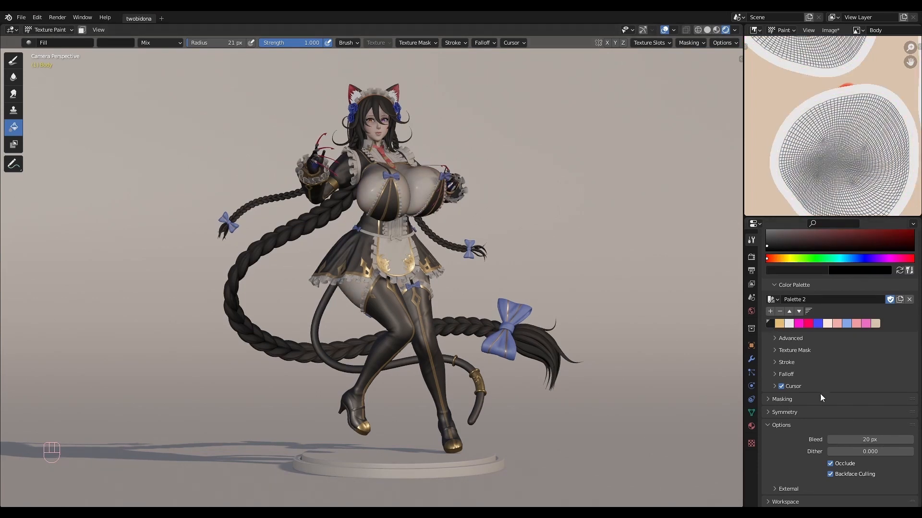
{"action": "left_click", "coordinate": [858, 440]}
{"action": "key", "text": "Return"}
{"action": "left_click", "coordinate": [408, 190]}
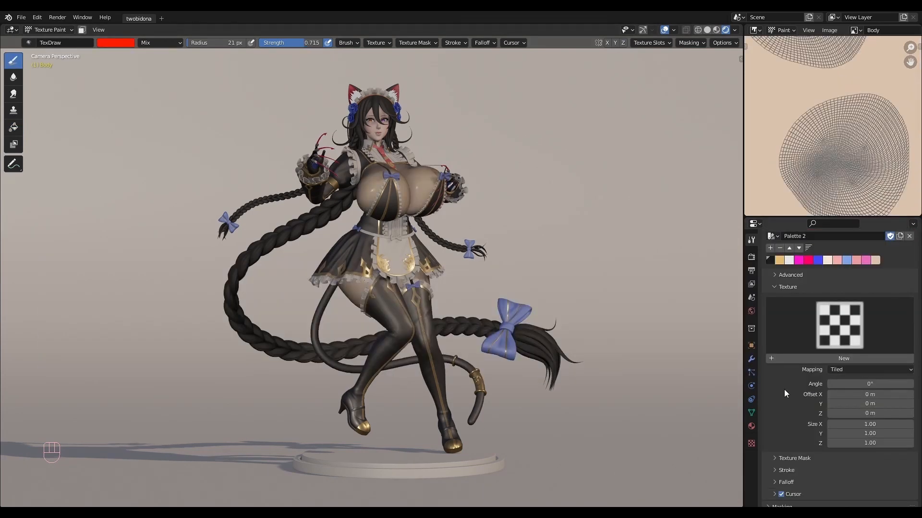
Create a new texture for the TexDraw brush, load Cat.png as its image, and return to the brush settings.
{"action": "left_click", "coordinate": [784, 319]}
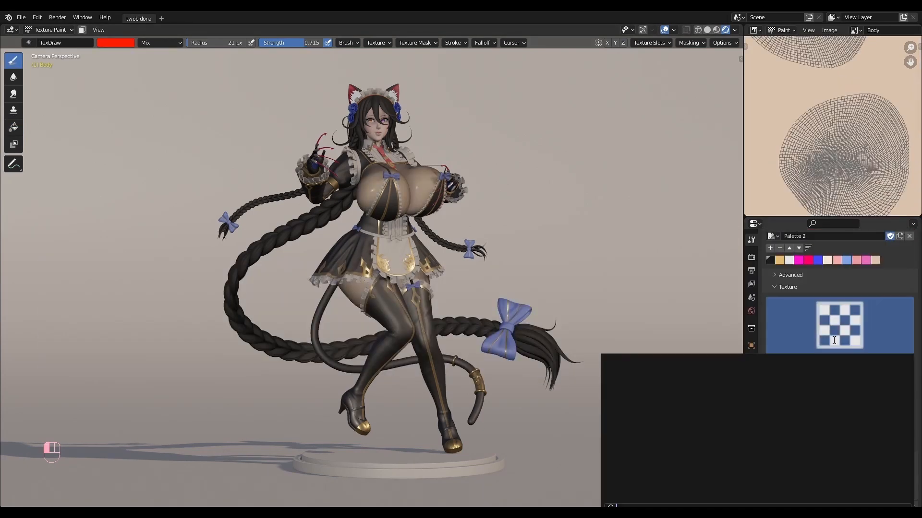
{"action": "left_click", "coordinate": [834, 353]}
{"action": "left_click", "coordinate": [909, 359]}
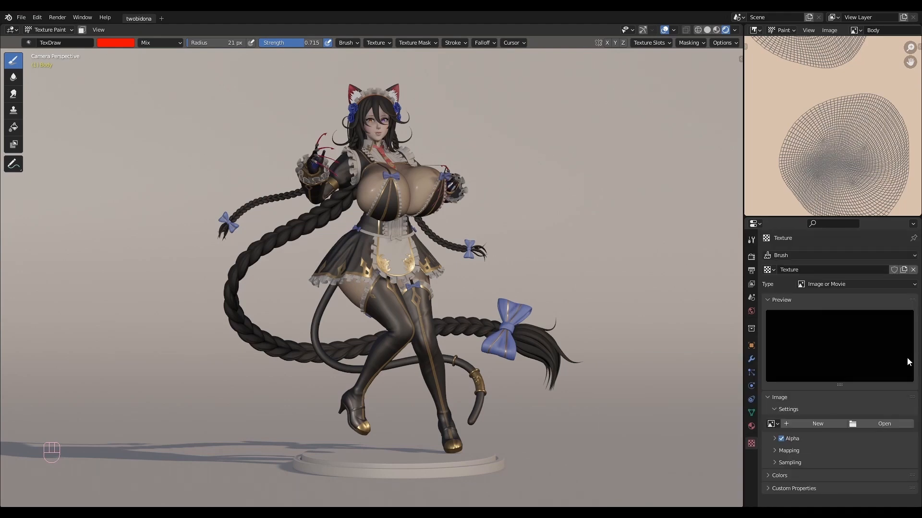
{"action": "left_click", "coordinate": [869, 424]}
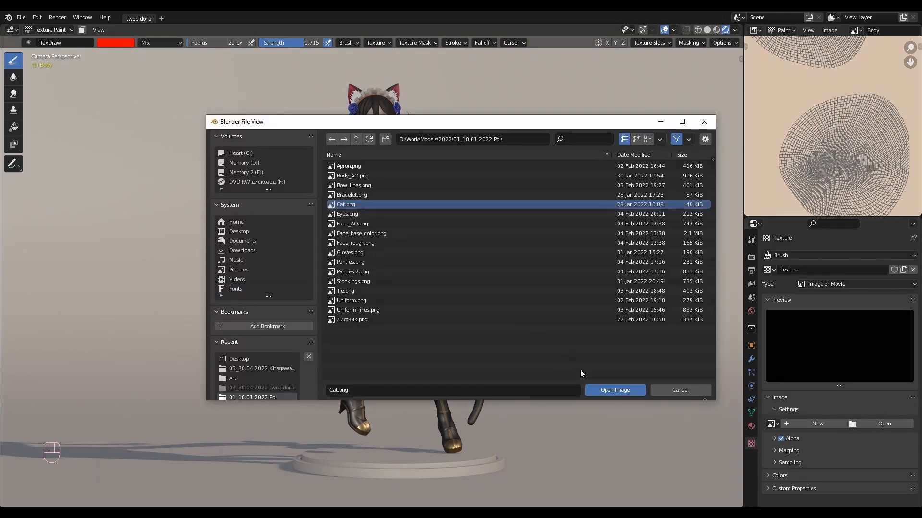
{"action": "left_click", "coordinate": [613, 387]}
{"action": "left_click", "coordinate": [751, 240]}
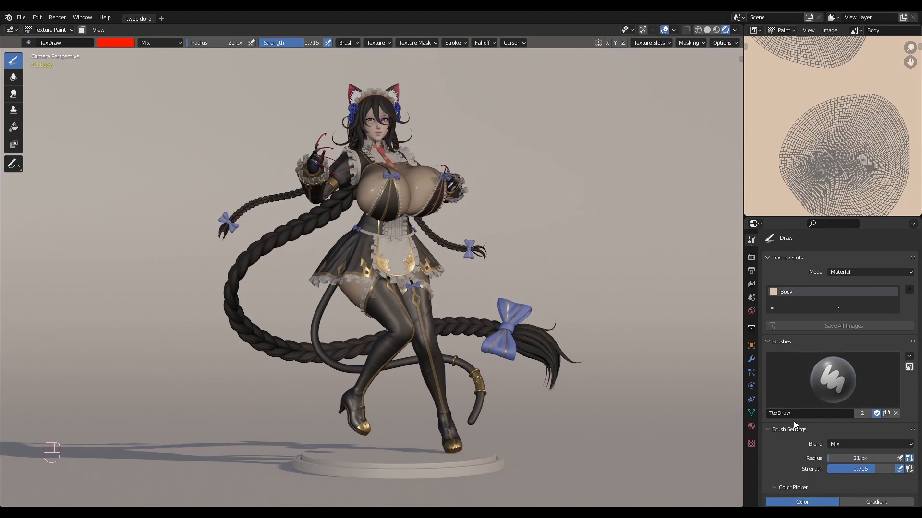
Set the brush texture mapping to Stencil and place the cat stencil, scaled down, over one side of the chest.
{"action": "scroll", "coordinate": [795, 425], "scroll_direction": "down", "scroll_amount": 10}
{"action": "left_click", "coordinate": [847, 374]}
{"action": "left_click", "coordinate": [847, 438]}
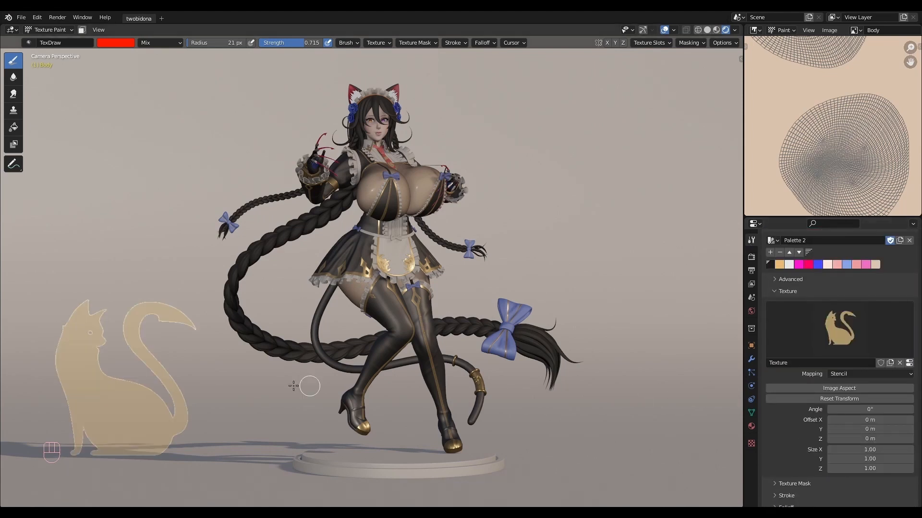
{"action": "right_click_drag", "start_coordinate": [125, 391], "coordinate": [427, 198]}
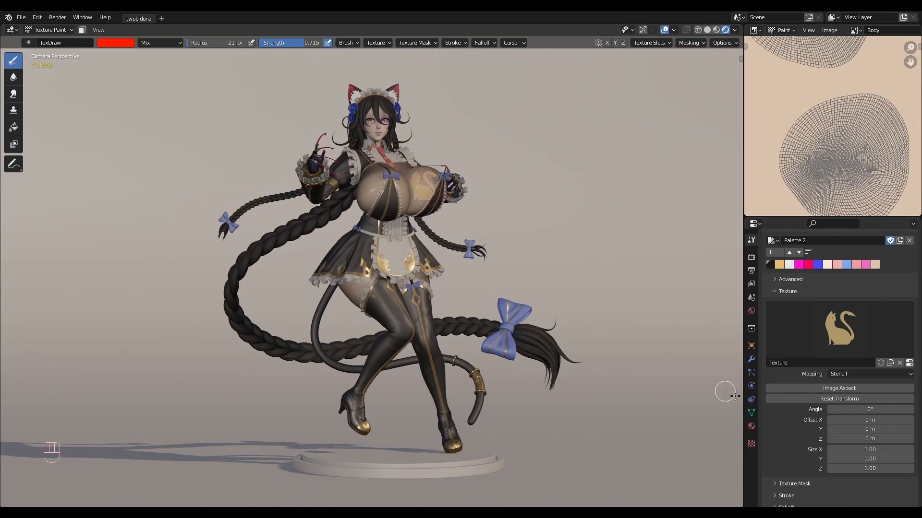
Set the stroke method to Anchored, try stamping the cat stencil in red on the chest, and undo the stamp.
{"action": "scroll", "coordinate": [787, 422], "scroll_direction": "down", "scroll_amount": 3}
{"action": "left_click", "coordinate": [776, 427]}
{"action": "left_click", "coordinate": [846, 444]}
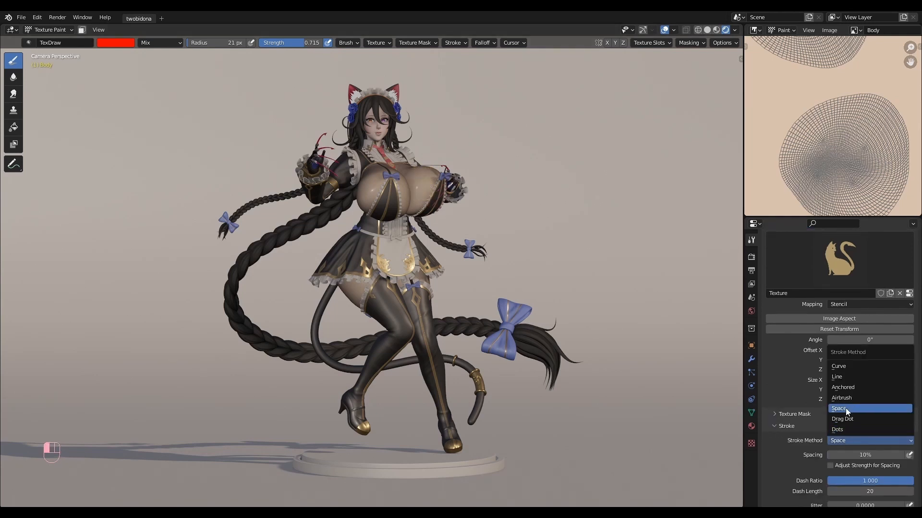
{"action": "left_click", "coordinate": [844, 392]}
{"action": "left_click_drag", "start_coordinate": [421, 188], "coordinate": [484, 196]}
{"action": "scroll", "coordinate": [782, 356], "scroll_direction": "up", "scroll_amount": 11}
{"action": "key", "text": "ctrl+z"}
Set the brush color to white and strength to 1.000, and stamp the cat stencil on the chest in its original colors.
{"action": "left_click", "coordinate": [767, 326]}
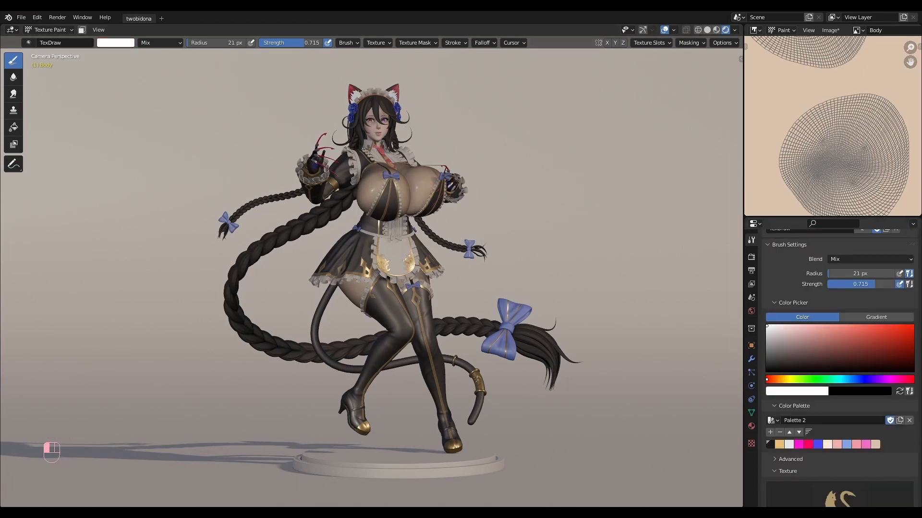
{"action": "left_click_drag", "start_coordinate": [424, 187], "coordinate": [467, 197]}
{"action": "left_click_drag", "start_coordinate": [467, 196], "coordinate": [479, 198]}
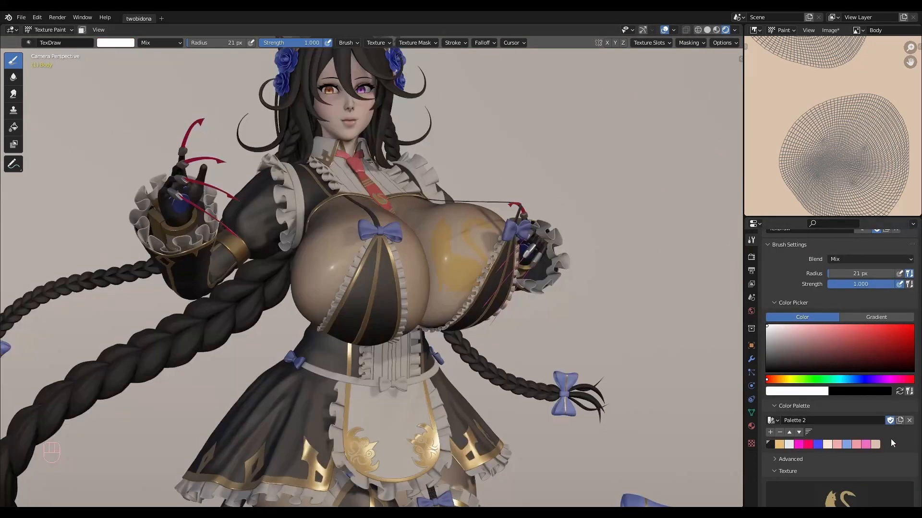
Move the cat image from the brush texture to the texture mask and position the mask stencil over the chest's other side.
{"action": "scroll", "coordinate": [892, 442], "scroll_direction": "down", "scroll_amount": 5}
{"action": "left_click", "coordinate": [906, 447]}
{"action": "left_click", "coordinate": [776, 376]}
{"action": "left_click", "coordinate": [776, 384]}
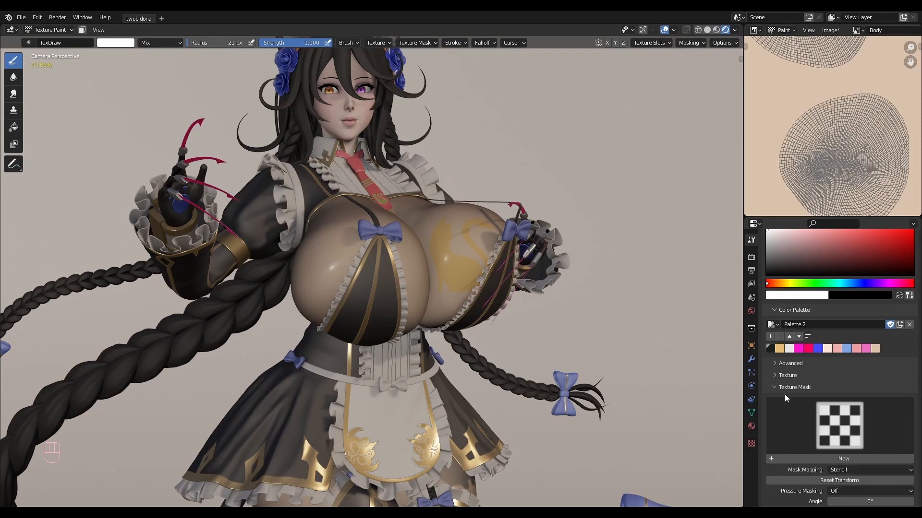
{"action": "left_click", "coordinate": [826, 427]}
{"action": "left_click", "coordinate": [612, 280]}
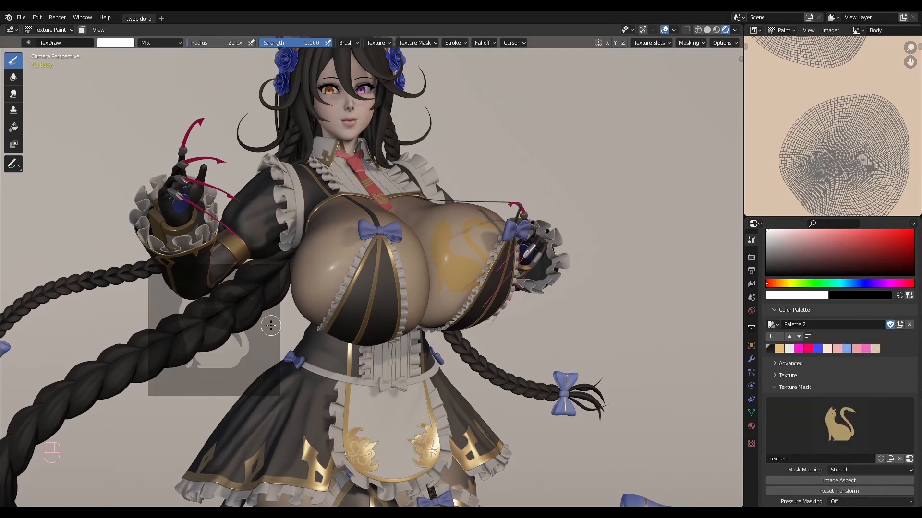
{"action": "right_click_drag", "start_coordinate": [271, 326], "coordinate": [387, 261]}
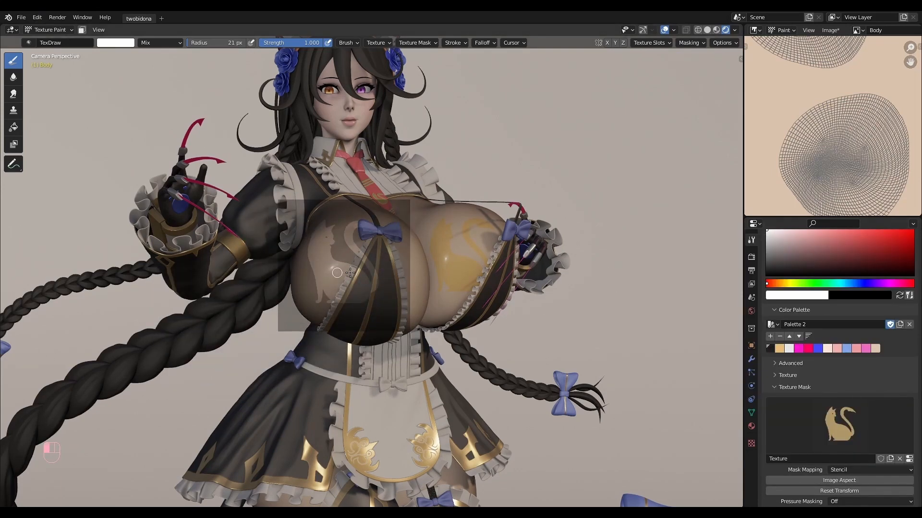
Try white through the cat mask, undo it, and stamp the cat on the chest in a muted red instead.
{"action": "mouse_move", "coordinate": [337, 273]}
{"action": "left_mouse_down"}
{"action": "mouse_move", "coordinate": [317, 249]}
{"action": "mouse_move", "coordinate": [336, 288]}
{"action": "left_mouse_up"}
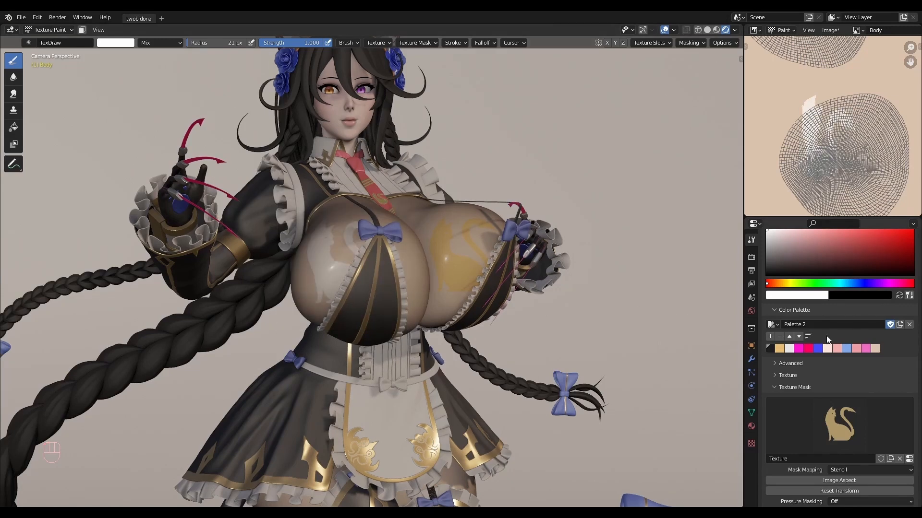
{"action": "scroll", "coordinate": [826, 337], "scroll_direction": "up", "scroll_amount": 4}
{"action": "left_click_drag", "start_coordinate": [828, 335], "coordinate": [835, 322]}
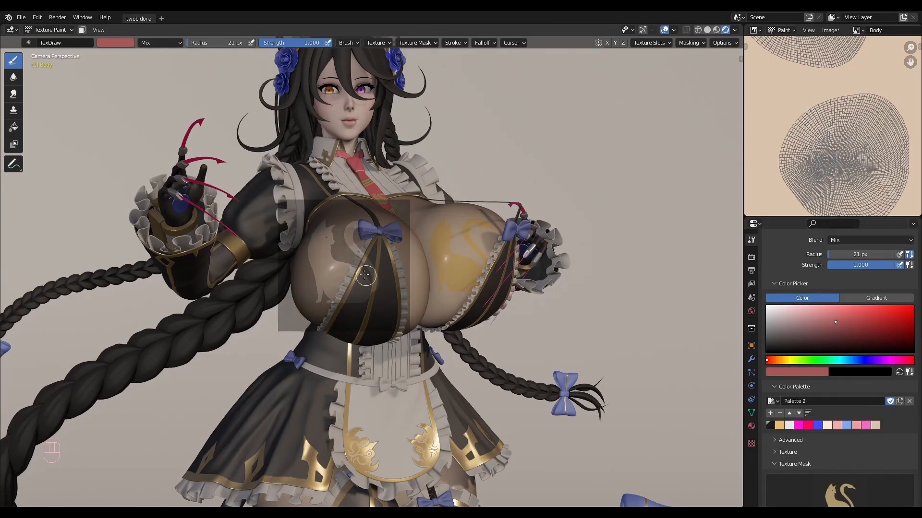
{"action": "mouse_move", "coordinate": [364, 275]}
{"action": "left_mouse_down"}
{"action": "mouse_move", "coordinate": [331, 259]}
{"action": "mouse_move", "coordinate": [336, 273]}
{"action": "left_mouse_up"}
Remove the cat texture from the brush's texture mask and set the stroke method back to Space.
{"action": "scroll", "coordinate": [791, 329], "scroll_direction": "down", "scroll_amount": 5}
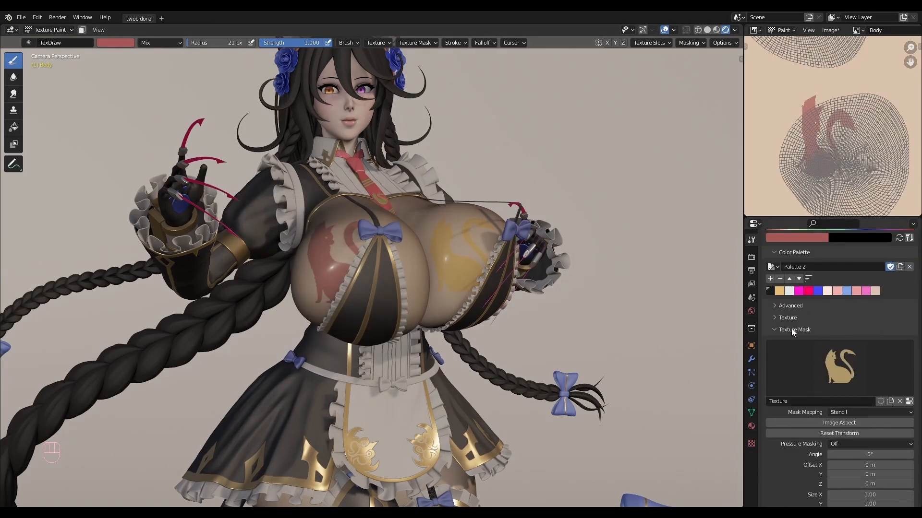
{"action": "left_click", "coordinate": [899, 401]}
{"action": "left_click", "coordinate": [781, 331]}
{"action": "left_click", "coordinate": [844, 370]}
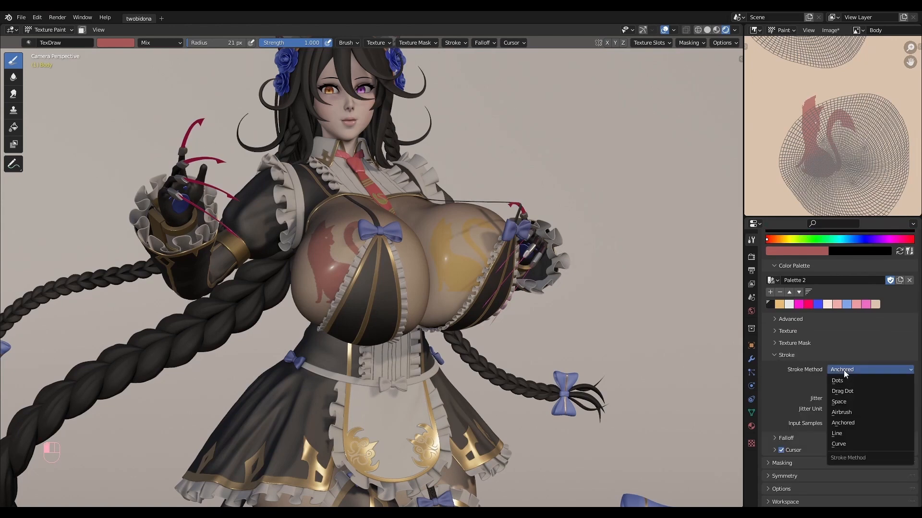
{"action": "left_click", "coordinate": [842, 401]}
{"action": "left_click", "coordinate": [774, 355]}
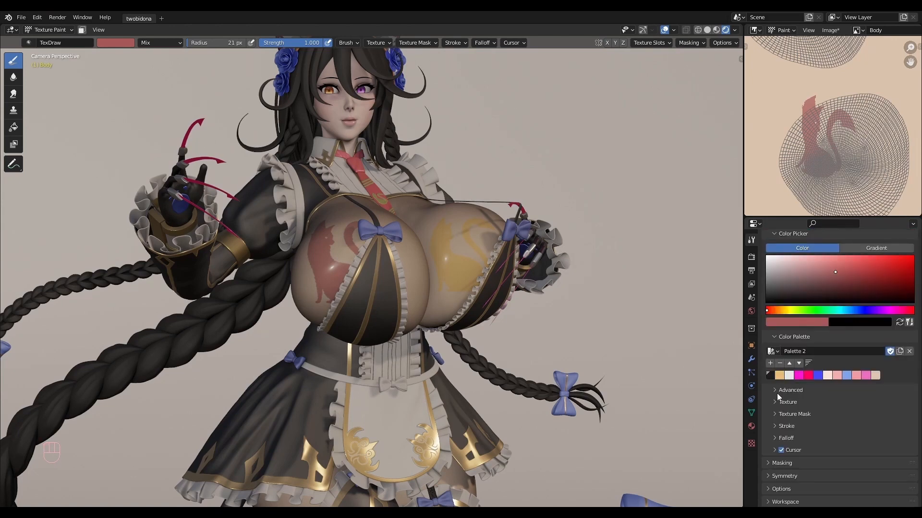
{"action": "left_click", "coordinate": [775, 437]}
{"action": "left_click", "coordinate": [782, 452]}
{"action": "left_click", "coordinate": [781, 452]}
{"action": "left_click", "coordinate": [774, 438]}
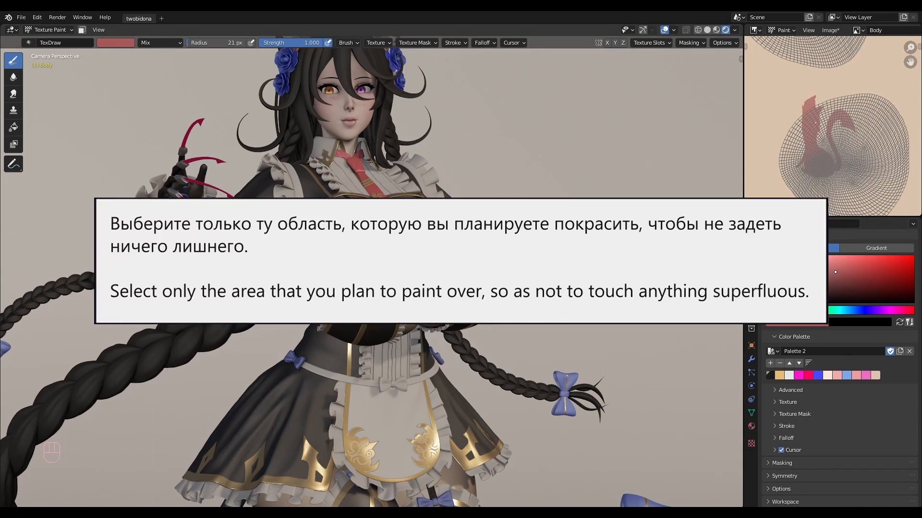
In Edit Mode, deselect everything, select only the linked chest region bearing the red cat, and return to texture painting.
{"action": "key", "text": "Tab"}
{"action": "key", "text": "alt+a"}
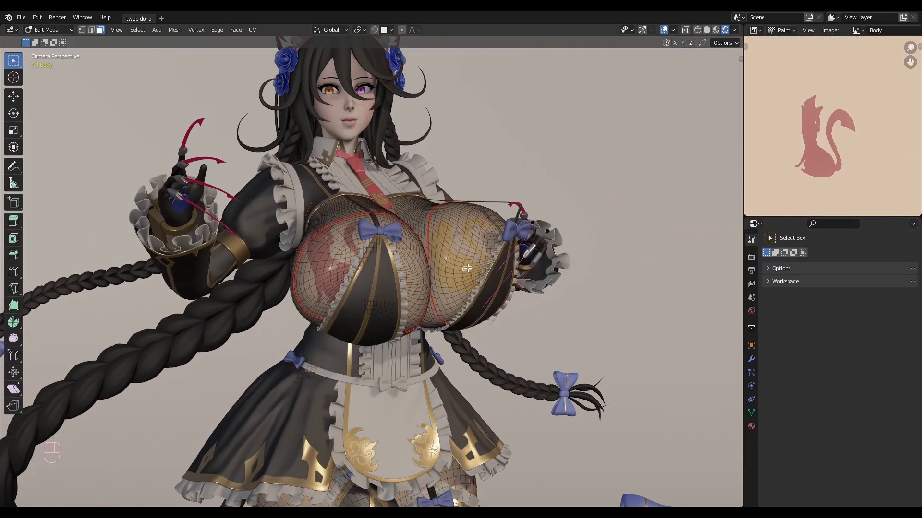
{"action": "key", "text": "l"}
{"action": "key", "text": "Tab"}
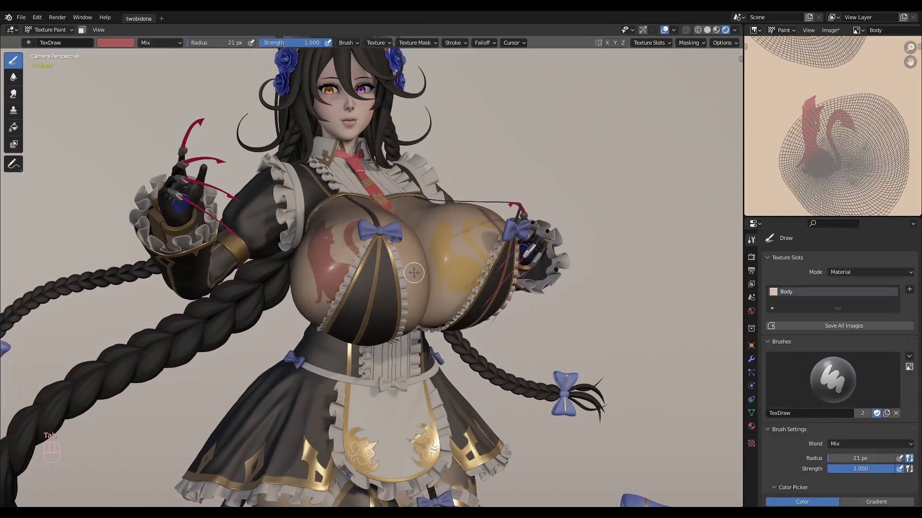
Paint muted red over the red cat's side of the chest, toggling the face selection paint mask between strokes.
{"action": "left_click", "coordinate": [82, 30]}
{"action": "mouse_move", "coordinate": [331, 225]}
{"action": "left_mouse_down"}
{"action": "mouse_move", "coordinate": [382, 221]}
{"action": "mouse_move", "coordinate": [298, 288]}
{"action": "mouse_move", "coordinate": [293, 276]}
{"action": "left_mouse_up"}
{"action": "left_click", "coordinate": [82, 31]}
{"action": "mouse_move", "coordinate": [293, 206]}
{"action": "left_mouse_down"}
{"action": "mouse_move", "coordinate": [346, 212]}
{"action": "mouse_move", "coordinate": [364, 225]}
{"action": "mouse_move", "coordinate": [307, 260]}
{"action": "left_mouse_up"}
Erase the paint on the chest using the Erase Alpha blending mode and set the brush radius to 55 px.
{"action": "left_click", "coordinate": [837, 444]}
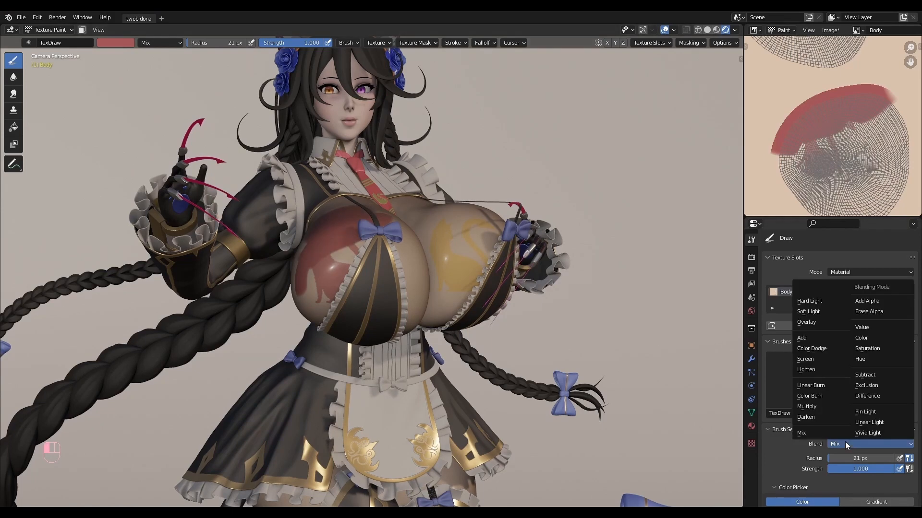
{"action": "left_click", "coordinate": [869, 314]}
{"action": "mouse_move", "coordinate": [355, 242]}
{"action": "left_mouse_down"}
{"action": "mouse_move", "coordinate": [307, 278]}
{"action": "mouse_move", "coordinate": [367, 238]}
{"action": "mouse_move", "coordinate": [348, 227]}
{"action": "mouse_move", "coordinate": [301, 264]}
{"action": "mouse_move", "coordinate": [385, 222]}
{"action": "mouse_move", "coordinate": [363, 211]}
{"action": "mouse_move", "coordinate": [319, 300]}
{"action": "mouse_move", "coordinate": [410, 271]}
{"action": "left_mouse_up"}
{"action": "key", "text": "f"}
{"action": "left_click", "coordinate": [331, 265]}
{"action": "key", "text": "f"}
{"action": "left_click", "coordinate": [813, 142]}
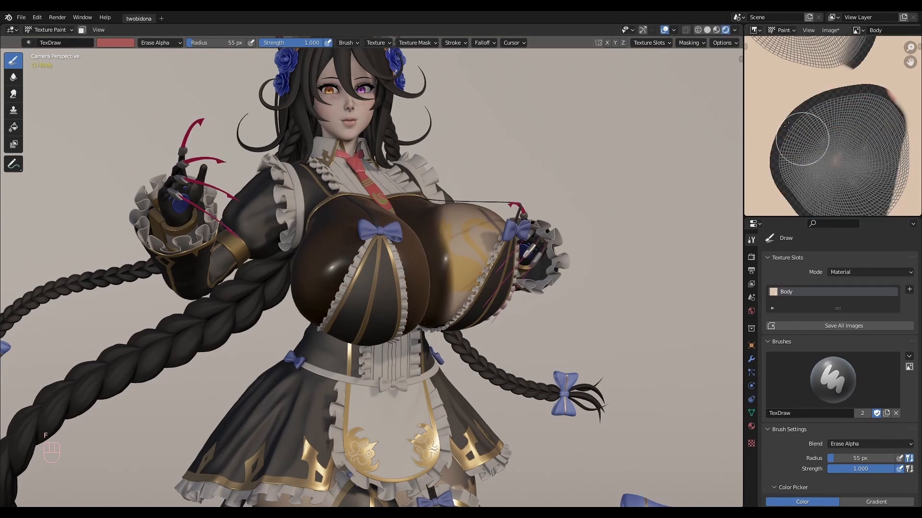
Erase the edge of the chest's UV island directly on the Body texture image and change the brush's blending mode.
{"action": "mouse_move", "coordinate": [806, 139]}
{"action": "left_mouse_down"}
{"action": "mouse_move", "coordinate": [768, 144]}
{"action": "mouse_move", "coordinate": [787, 161]}
{"action": "mouse_move", "coordinate": [783, 192]}
{"action": "mouse_move", "coordinate": [792, 154]}
{"action": "mouse_move", "coordinate": [859, 101]}
{"action": "mouse_move", "coordinate": [864, 163]}
{"action": "mouse_move", "coordinate": [773, 139]}
{"action": "mouse_move", "coordinate": [792, 196]}
{"action": "mouse_move", "coordinate": [818, 195]}
{"action": "left_mouse_up"}
{"action": "left_click", "coordinate": [895, 444]}
{"action": "left_click", "coordinate": [844, 301]}
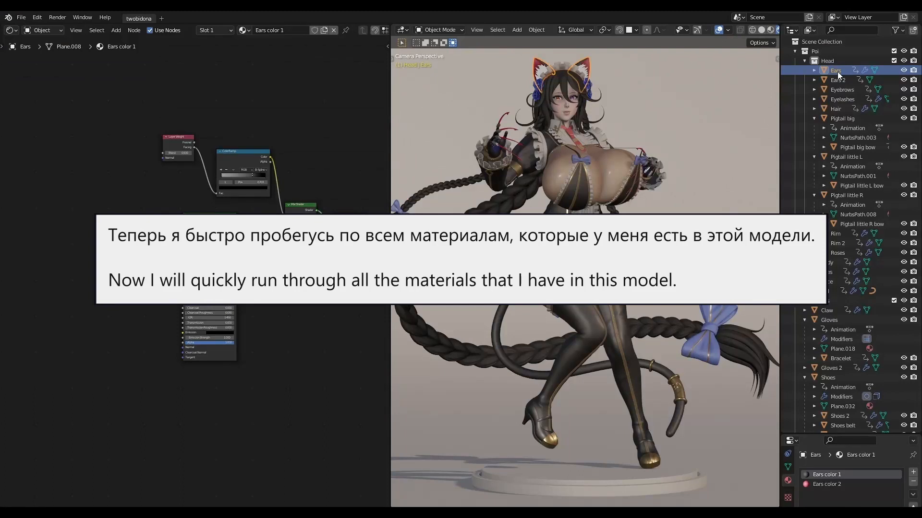
Examine the material node setups of the ears, including Ears color 2, the eyebrows and the hair.
{"action": "left_click", "coordinate": [226, 30]}
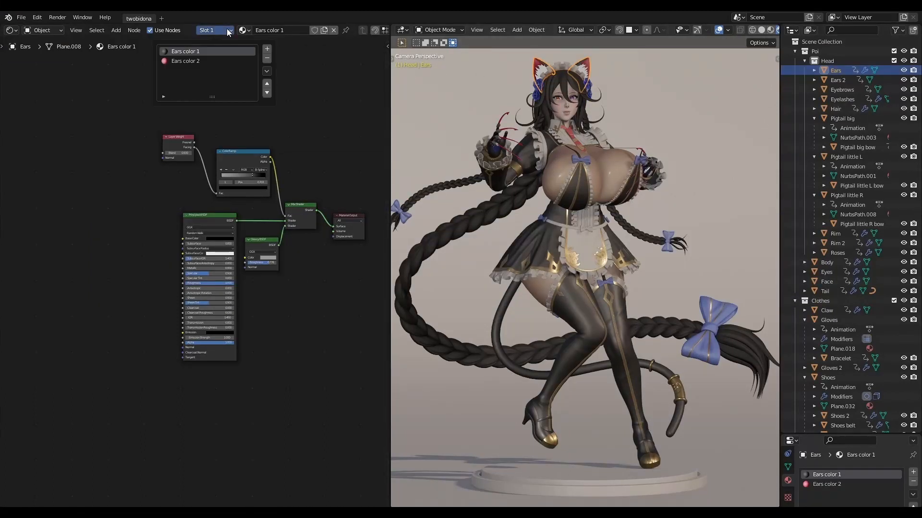
{"action": "left_click", "coordinate": [197, 60]}
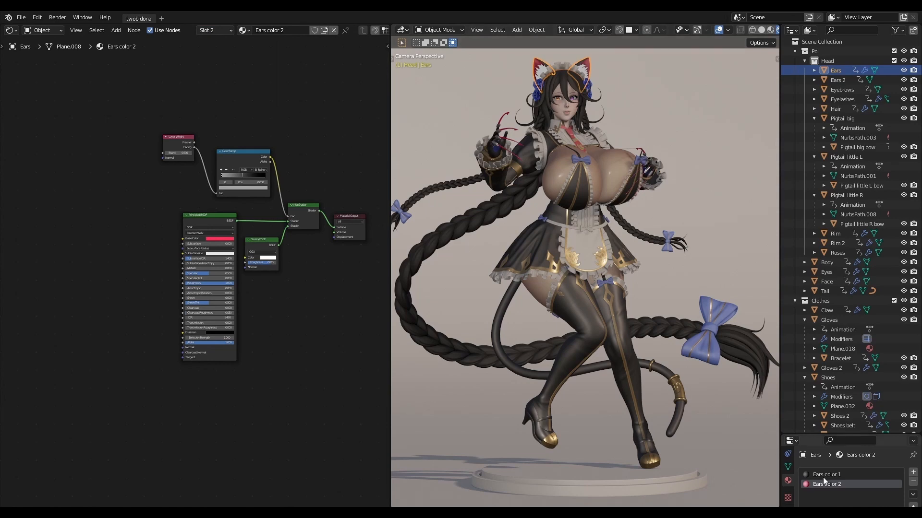
{"action": "left_click", "coordinate": [837, 90]}
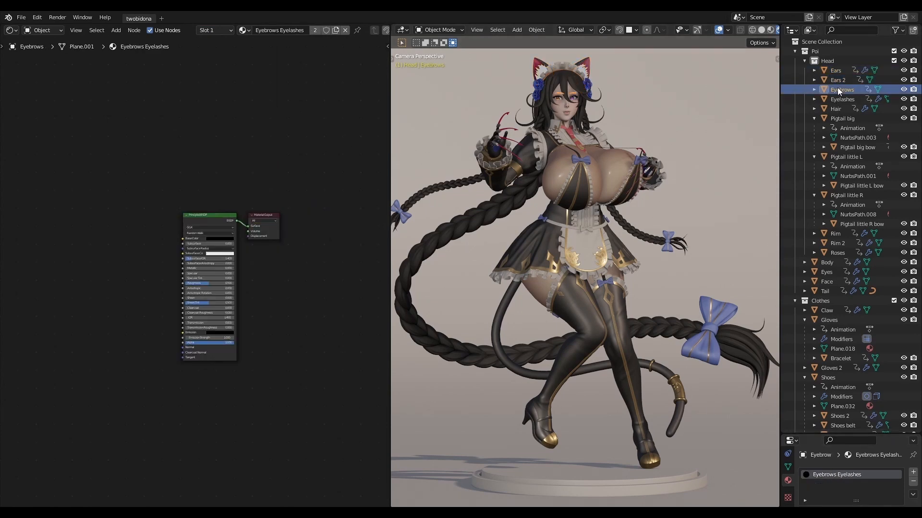
{"action": "left_click", "coordinate": [839, 108]}
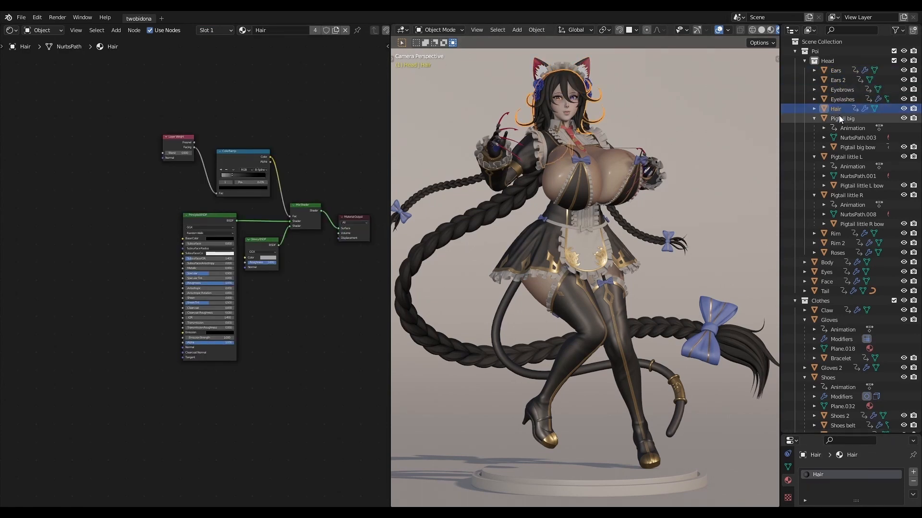
Examine the materials of the pigtails and their bows, both headband rims and the roses.
{"action": "left_click", "coordinate": [839, 146]}
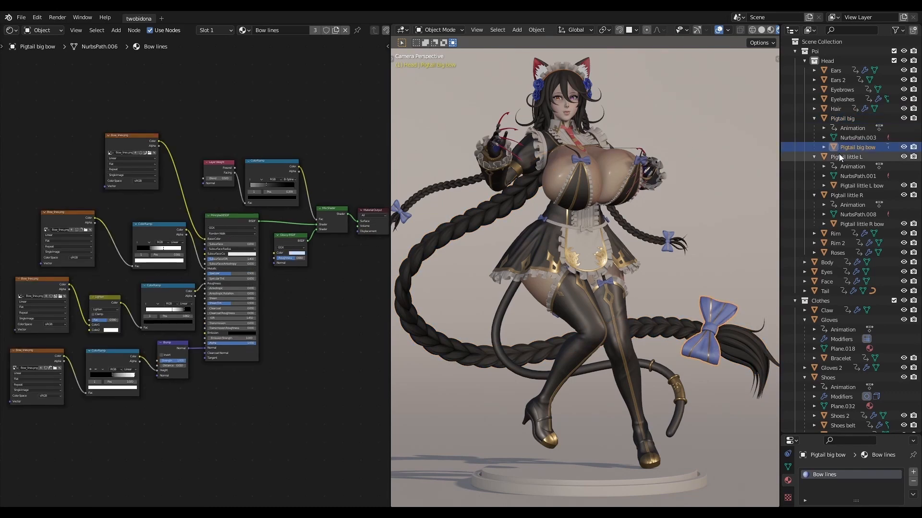
{"action": "left_click", "coordinate": [839, 155]}
{"action": "left_click", "coordinate": [840, 185]}
{"action": "left_click", "coordinate": [838, 194]}
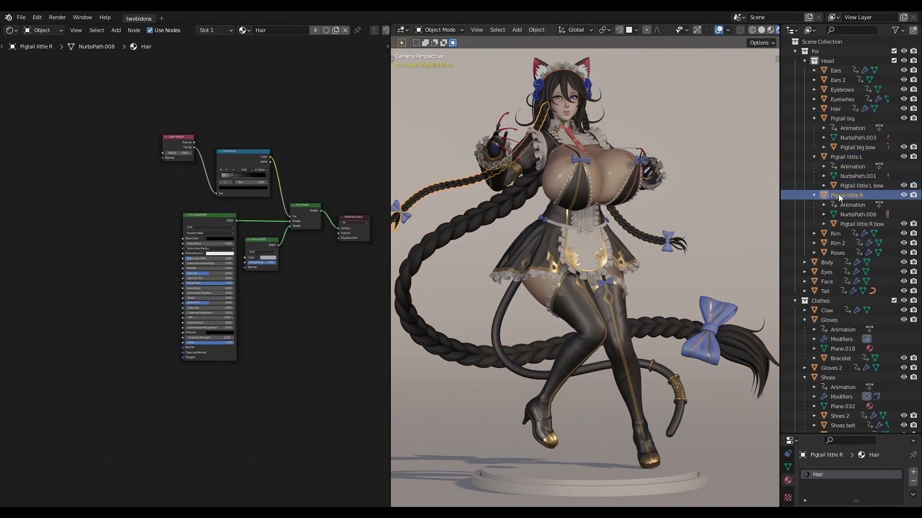
{"action": "left_click", "coordinate": [839, 224]}
{"action": "left_click", "coordinate": [839, 233]}
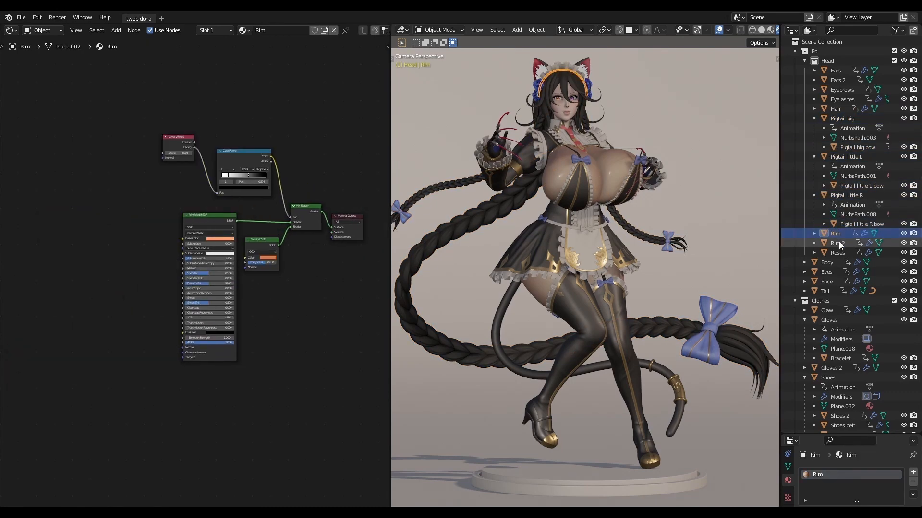
{"action": "left_click", "coordinate": [839, 243]}
{"action": "left_click", "coordinate": [839, 251]}
Examine the materials of the body, eyes, face and tail, including Eyes L, Eyes R and Tail decoration.
{"action": "left_click", "coordinate": [837, 262]}
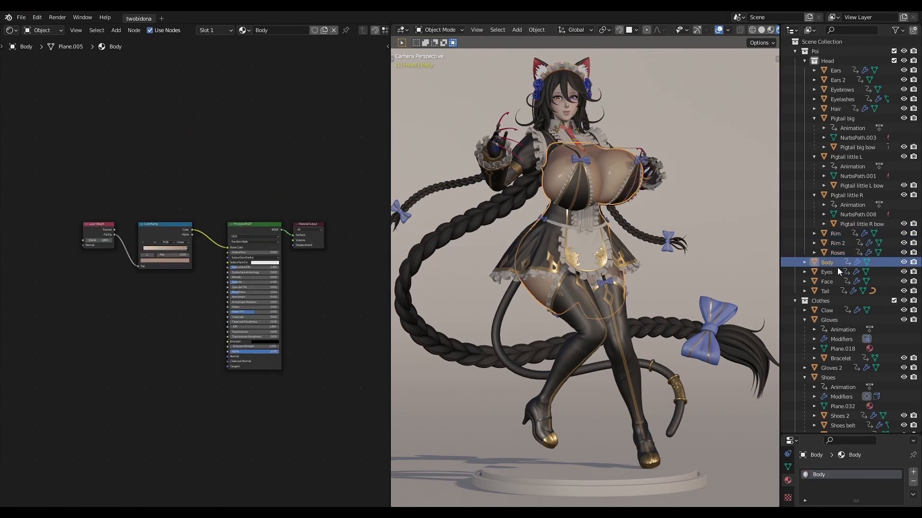
{"action": "left_click", "coordinate": [838, 272]}
{"action": "left_click", "coordinate": [831, 485]}
{"action": "left_click", "coordinate": [829, 493]}
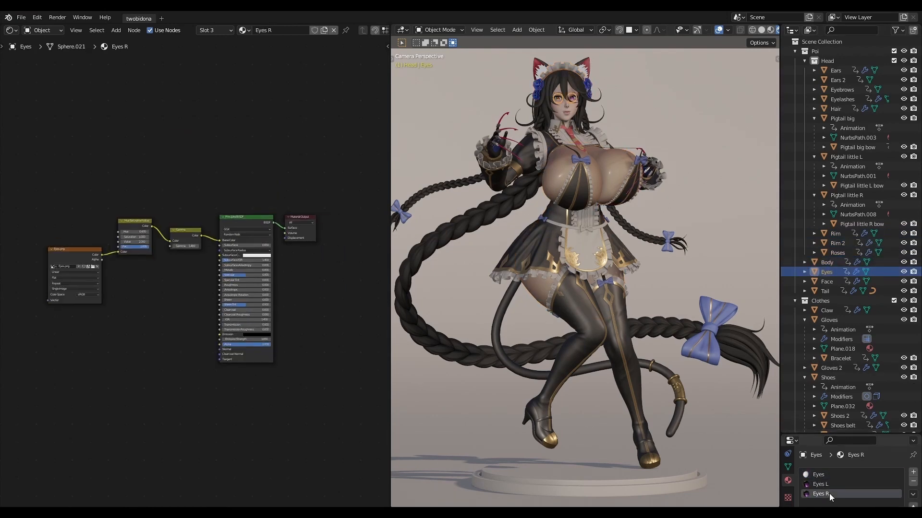
{"action": "left_click", "coordinate": [831, 281]}
{"action": "left_click", "coordinate": [831, 291]}
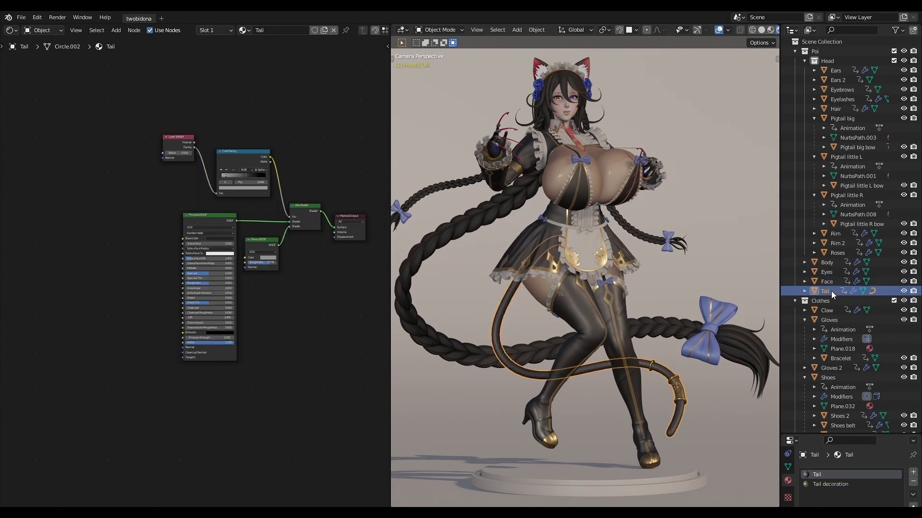
{"action": "left_click", "coordinate": [831, 483]}
Examine the materials of the claws, gloves and bracelet, including Claw blade and Bracelet metal.
{"action": "left_click", "coordinate": [833, 310]}
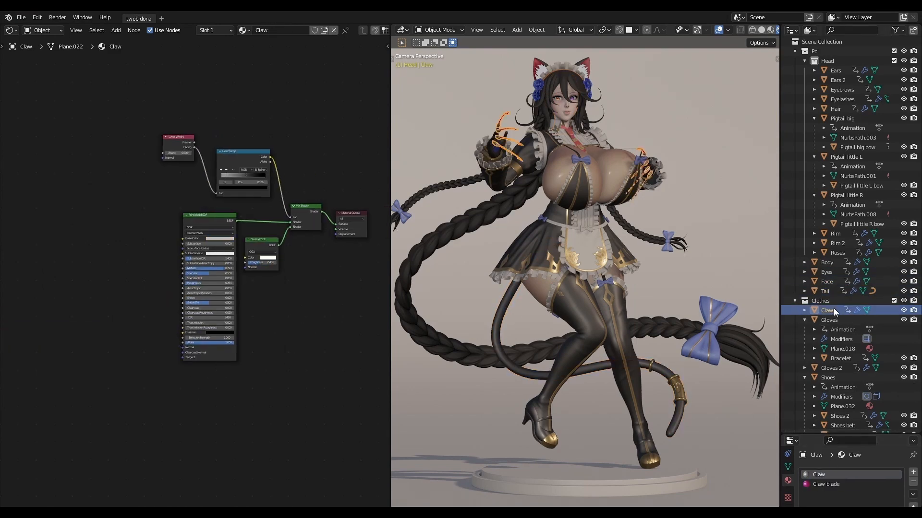
{"action": "left_click", "coordinate": [834, 483]}
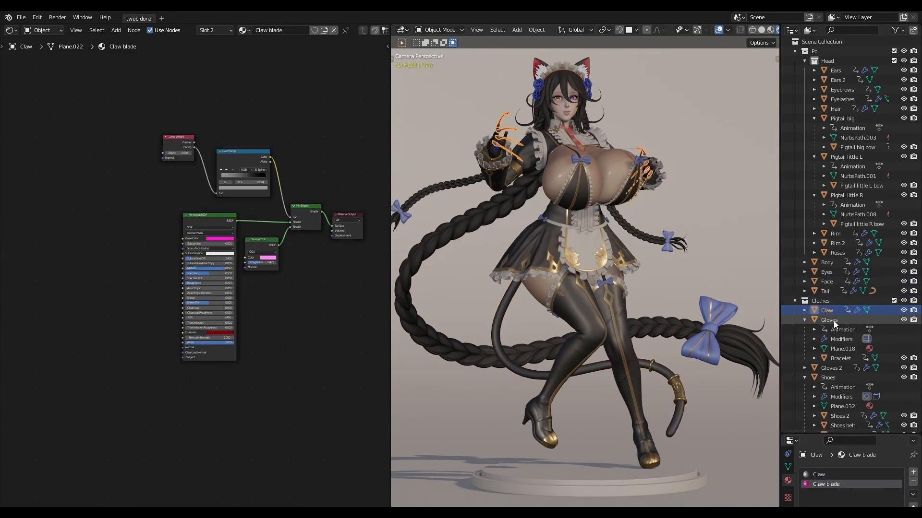
{"action": "left_click", "coordinate": [833, 320]}
{"action": "left_click", "coordinate": [836, 358]}
{"action": "left_click", "coordinate": [834, 483]}
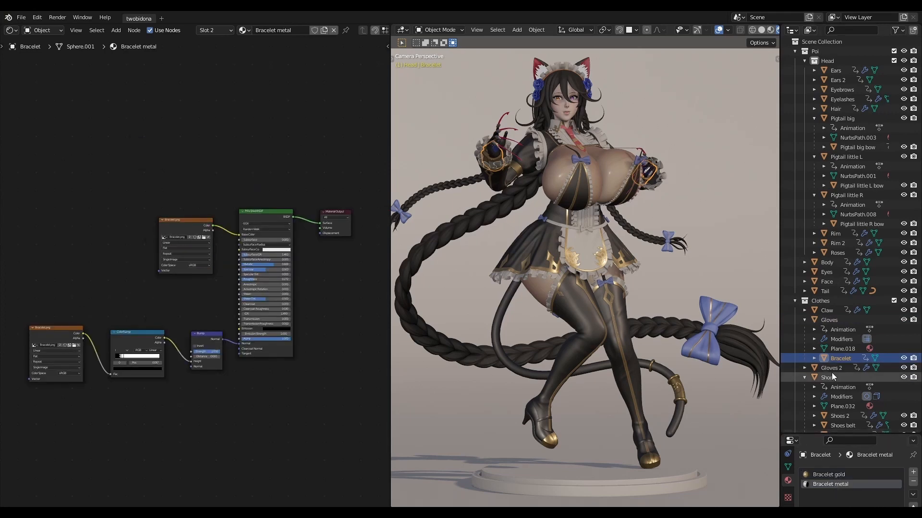
Examine the materials of the shoes, Shoes 2, the shoe belt and the shoe button.
{"action": "left_click", "coordinate": [831, 377]}
{"action": "left_click", "coordinate": [833, 416]}
{"action": "scroll", "coordinate": [831, 421], "scroll_direction": "down", "scroll_amount": 1}
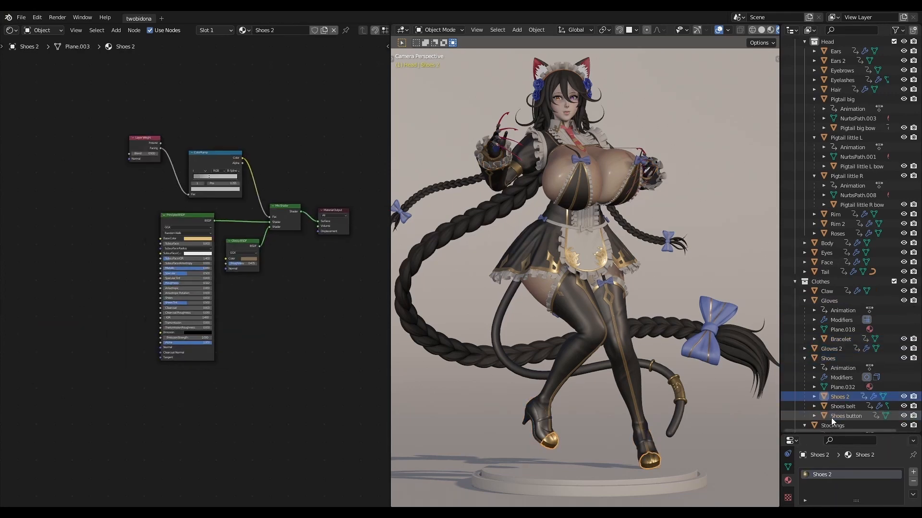
{"action": "scroll", "coordinate": [833, 420], "scroll_direction": "down", "scroll_amount": 8}
{"action": "left_click", "coordinate": [834, 184]}
{"action": "left_click", "coordinate": [833, 194]}
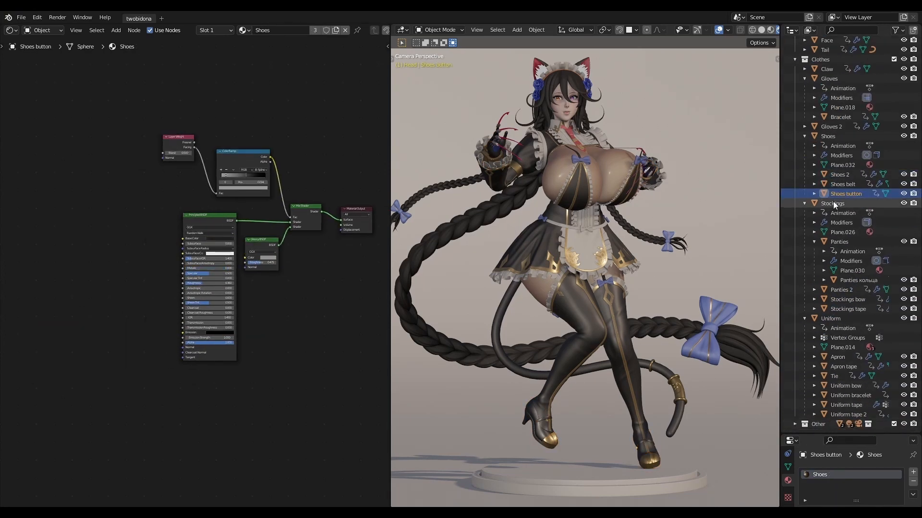
Examine the materials of the stockings, the panties and their rings, Panties 2, and the stockings bow and tape.
{"action": "left_click", "coordinate": [833, 203]}
{"action": "left_click", "coordinate": [839, 241]}
{"action": "left_click", "coordinate": [845, 280]}
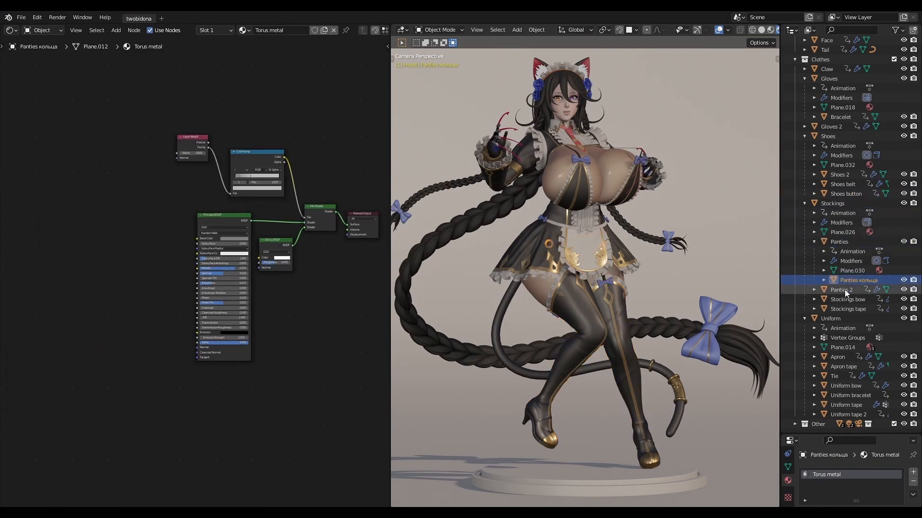
{"action": "left_click", "coordinate": [845, 290]}
{"action": "left_click", "coordinate": [843, 298]}
{"action": "left_click", "coordinate": [843, 309]}
Examine the materials of the uniform, apron, apron tape, tie, uniform bow, uniform bracelet and both uniform tapes.
{"action": "left_click", "coordinate": [842, 318]}
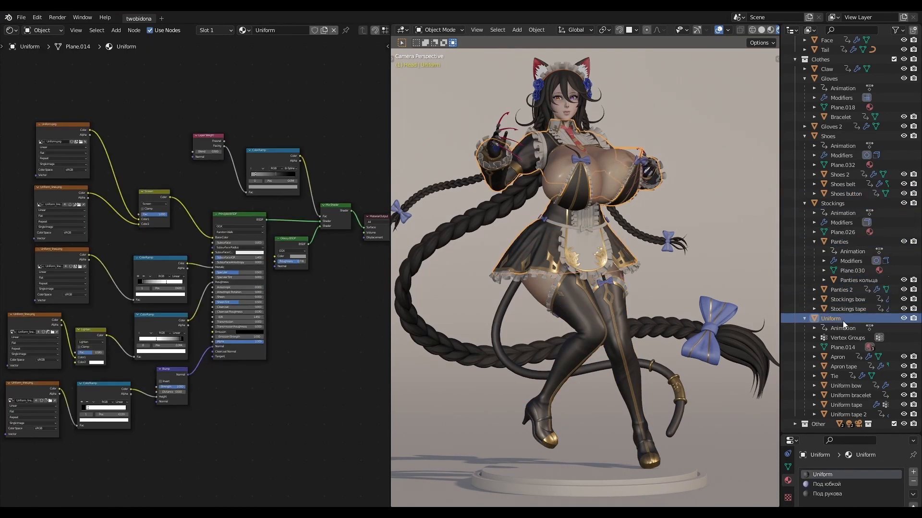
{"action": "left_click", "coordinate": [826, 493]}
{"action": "left_click", "coordinate": [838, 357]}
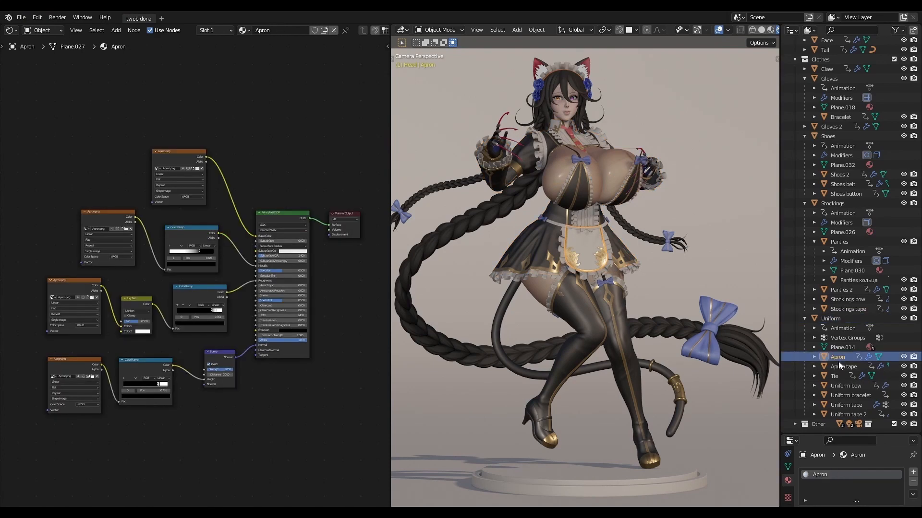
{"action": "left_click", "coordinate": [837, 366]}
{"action": "left_click", "coordinate": [837, 376]}
{"action": "left_click", "coordinate": [839, 386]}
{"action": "left_click", "coordinate": [839, 484]}
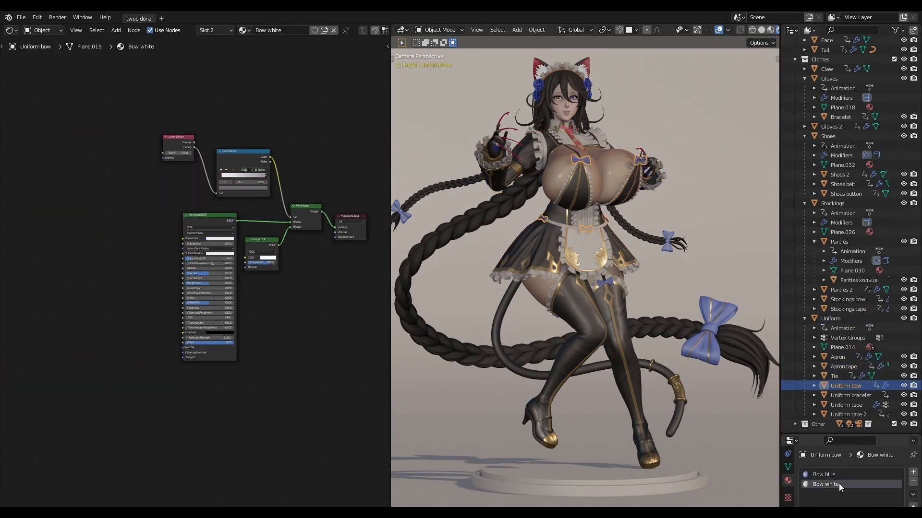
{"action": "left_click", "coordinate": [840, 395]}
{"action": "left_click", "coordinate": [838, 406]}
{"action": "left_click", "coordinate": [841, 414]}
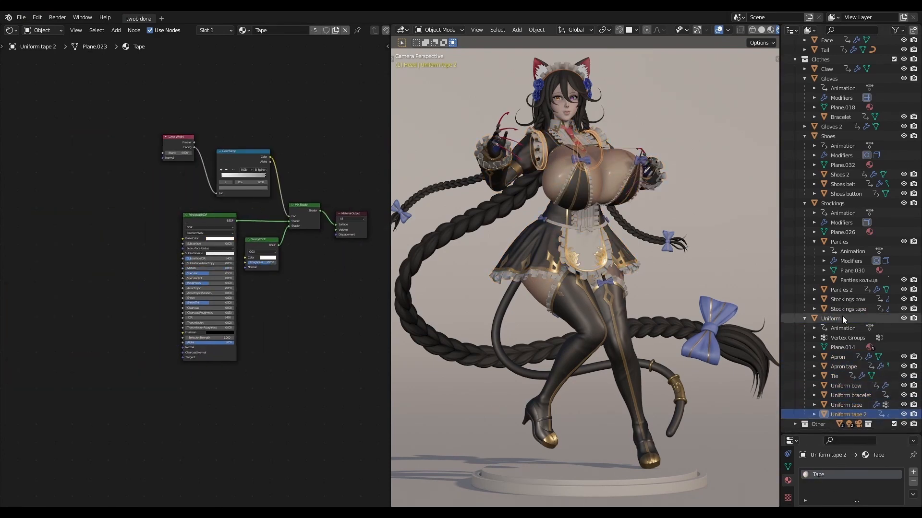
Preview the output of each ColorRamp node in the Stockings material on the model, one after another.
{"action": "left_click", "coordinate": [842, 205]}
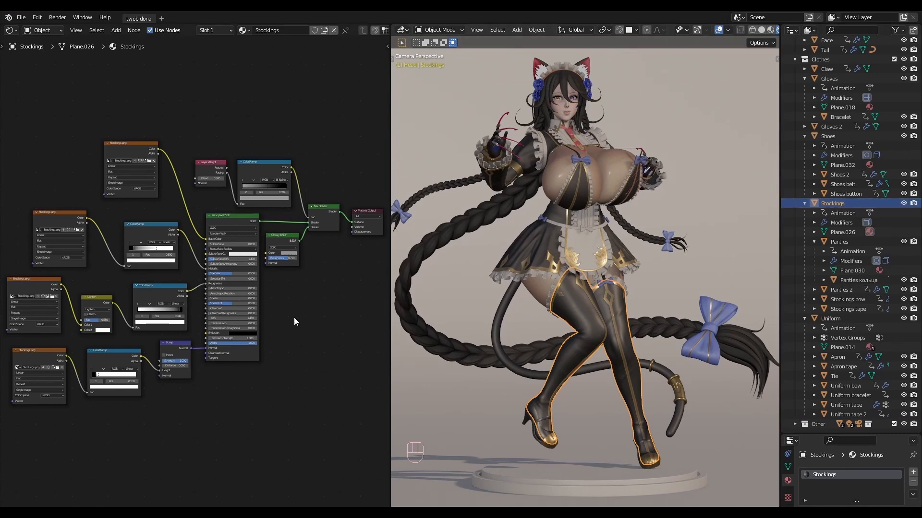
{"action": "left_click", "coordinate": [134, 354], "text": "ctrl+shift"}
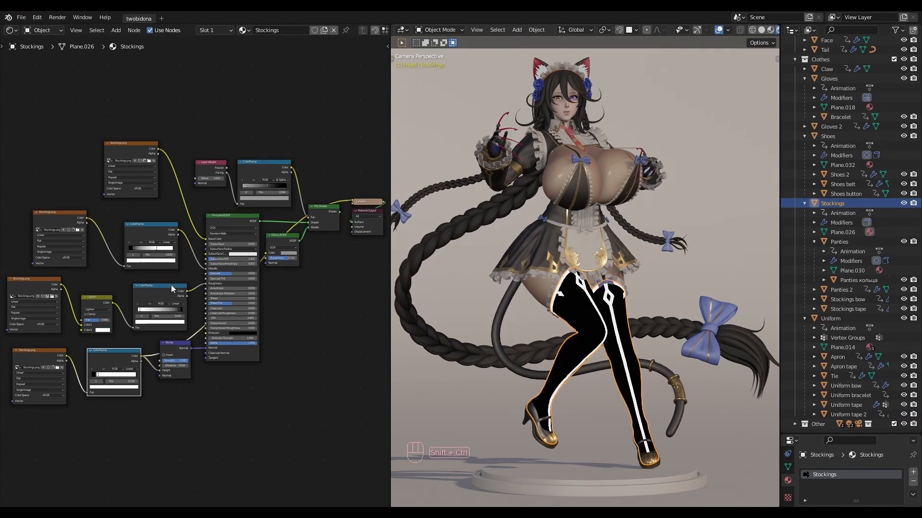
{"action": "left_click", "coordinate": [172, 287], "text": "ctrl+shift"}
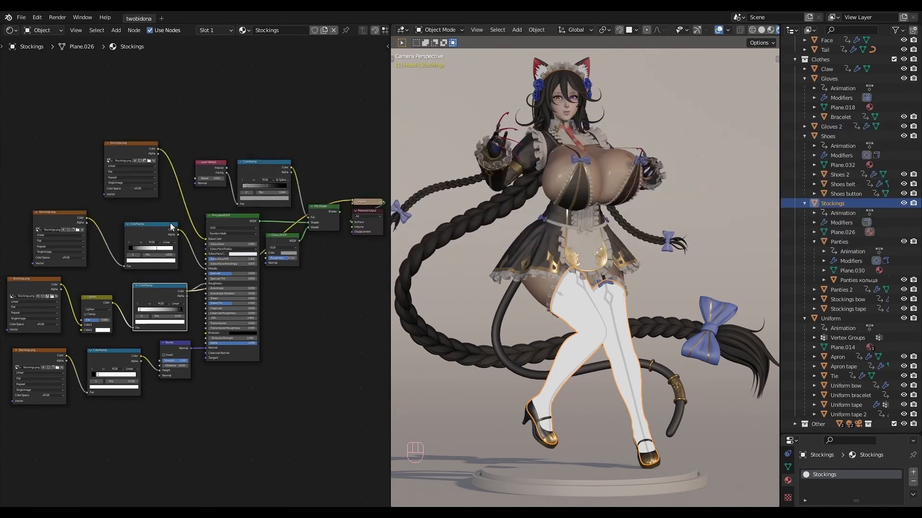
{"action": "left_click", "coordinate": [173, 229], "text": "ctrl+shift"}
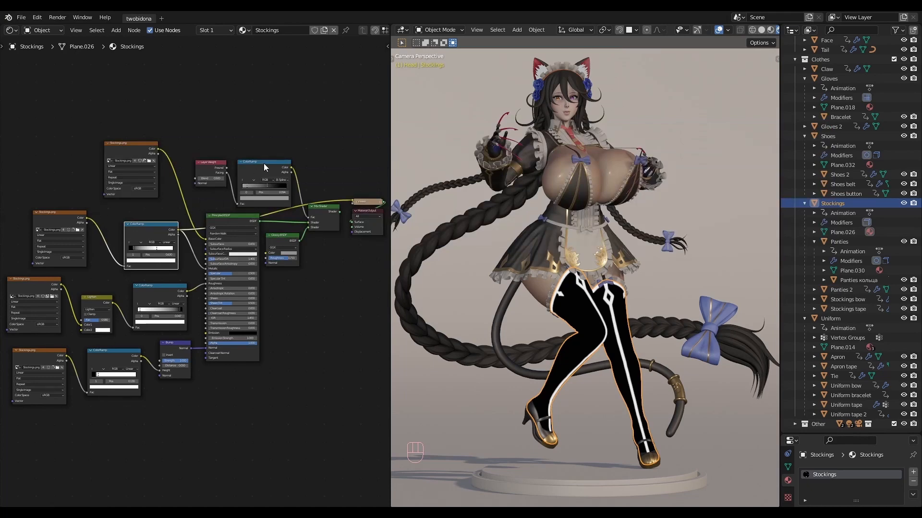
{"action": "left_click", "coordinate": [264, 163], "text": "ctrl+shift"}
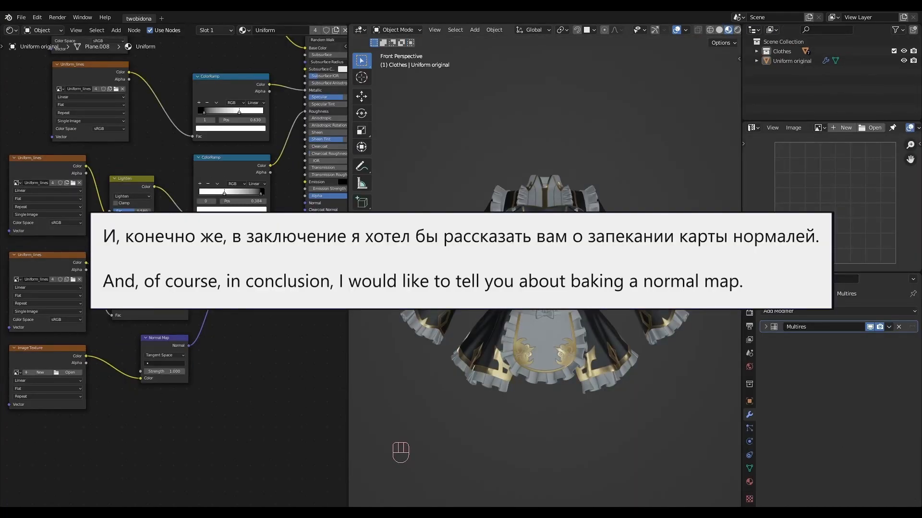
Duplicate the Uniform original object twice in place and hide the original.
{"action": "key", "text": "shift+d"}
{"action": "key", "text": "shift+d"}
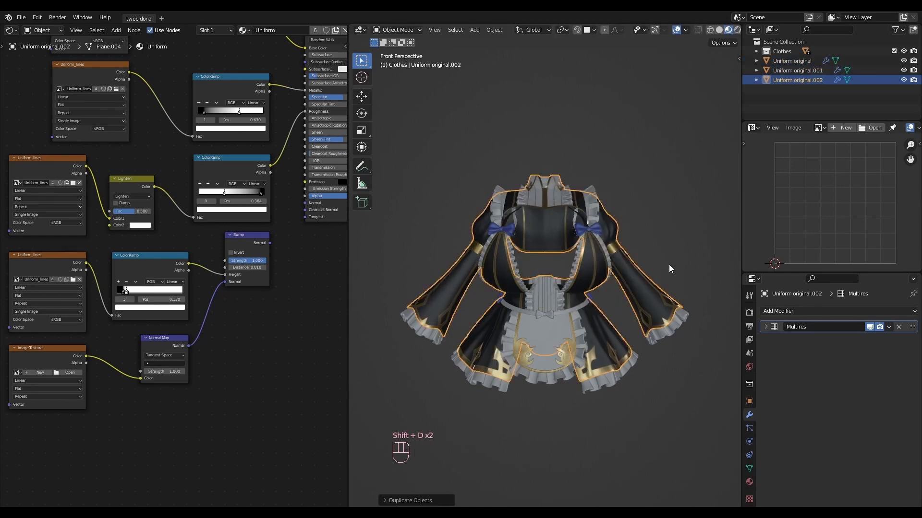
{"action": "left_click", "coordinate": [902, 61]}
Rename the first duplicate, Uniform original.001, as Uniform low-poly.
{"action": "double_click", "coordinate": [797, 70]}
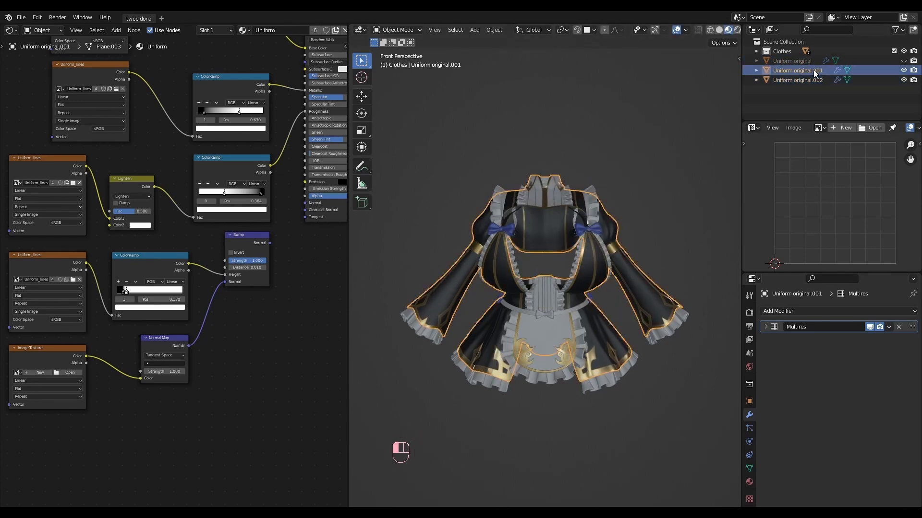
{"action": "left_click_drag", "start_coordinate": [822, 70], "coordinate": [794, 80]}
{"action": "type", "text": "low-poly"}
{"action": "key", "text": "Return"}
Rename the second duplicate as Uniform high-poly, then hide it with Uniform low-poly selected.
{"action": "double_click", "coordinate": [797, 79]}
{"action": "type", "text": "high-po"}
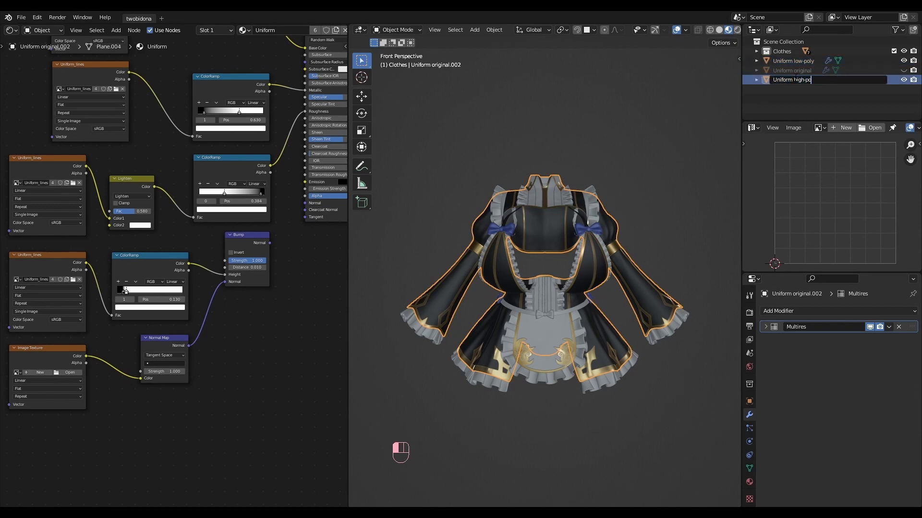
{"action": "type", "text": "ly"}
{"action": "key", "text": "Return"}
{"action": "left_click", "coordinate": [798, 71]}
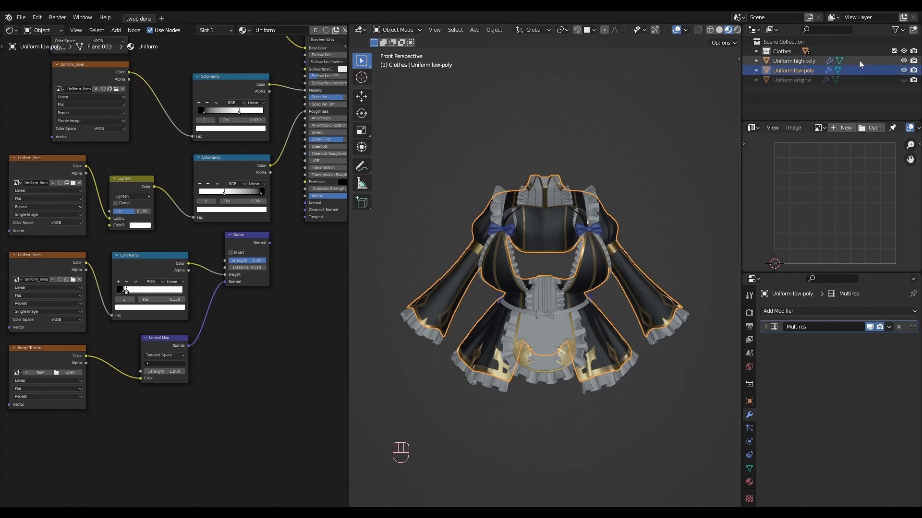
{"action": "left_click", "coordinate": [904, 62]}
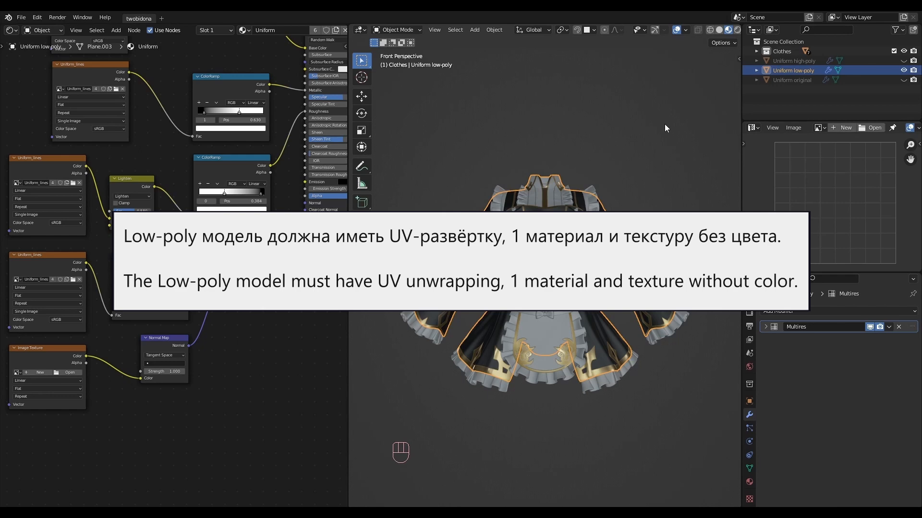
Check the UV unwrap of the Uniform low-poly mesh and remove its Multires modifier.
{"action": "key", "text": "Tab"}
{"action": "key", "text": "a"}
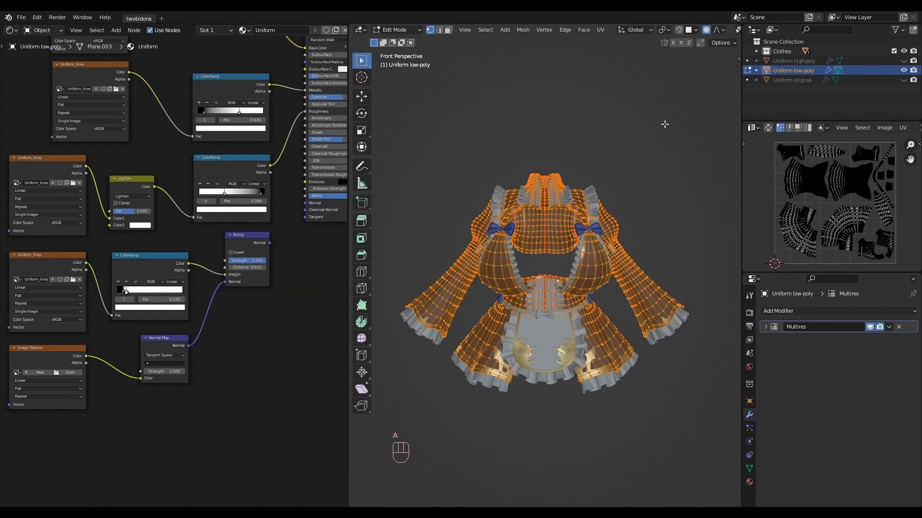
{"action": "key", "text": "Tab"}
{"action": "left_click", "coordinate": [900, 327]}
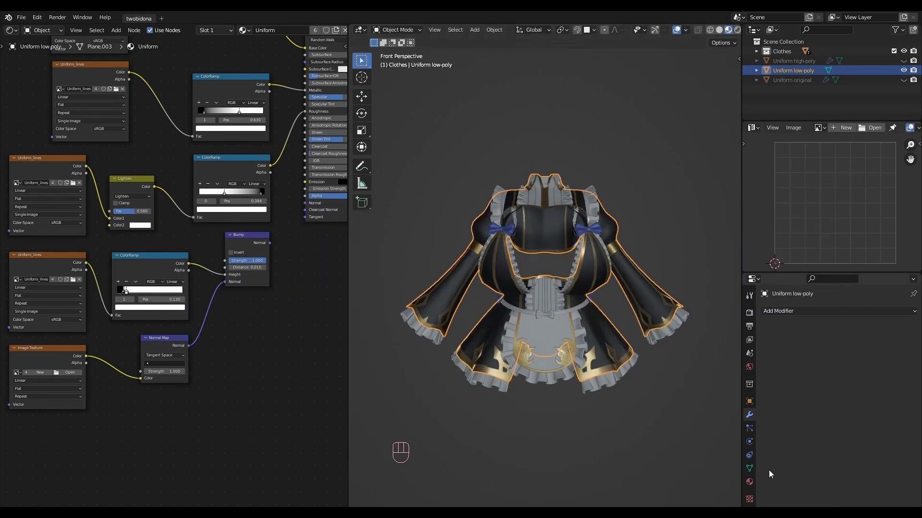
Remove the Tape and Apron material slots from Uniform low-poly, keeping only the Uniform material.
{"action": "left_click", "coordinate": [750, 482]}
{"action": "left_click", "coordinate": [788, 333]}
{"action": "left_click", "coordinate": [913, 320]}
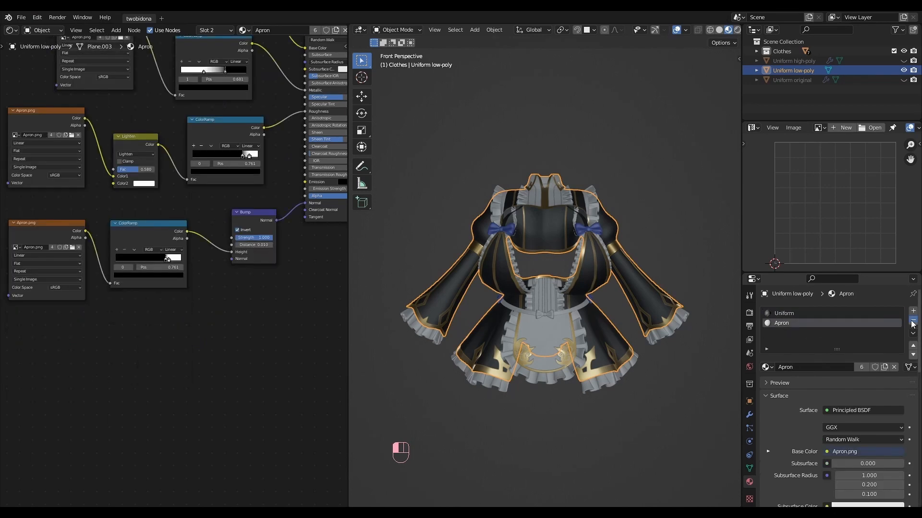
{"action": "left_click", "coordinate": [913, 321]}
Create a blank 2048 × 2048 px image named Uniform nrm in the empty Image Texture node feeding the Normal Map node.
{"action": "left_click", "coordinate": [40, 372]}
{"action": "left_click", "coordinate": [91, 388]}
{"action": "type", "text": "U"}
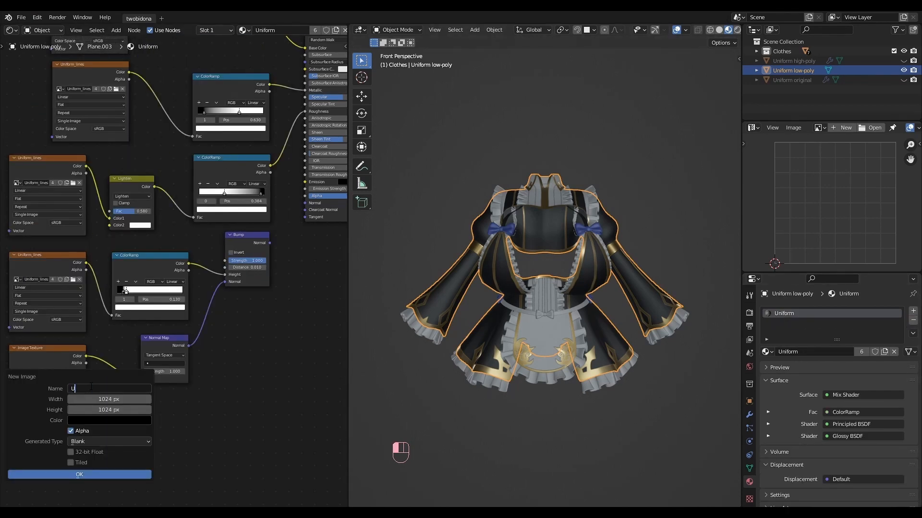
{"action": "type", "text": "niform nrm"}
{"action": "left_click", "coordinate": [100, 399]}
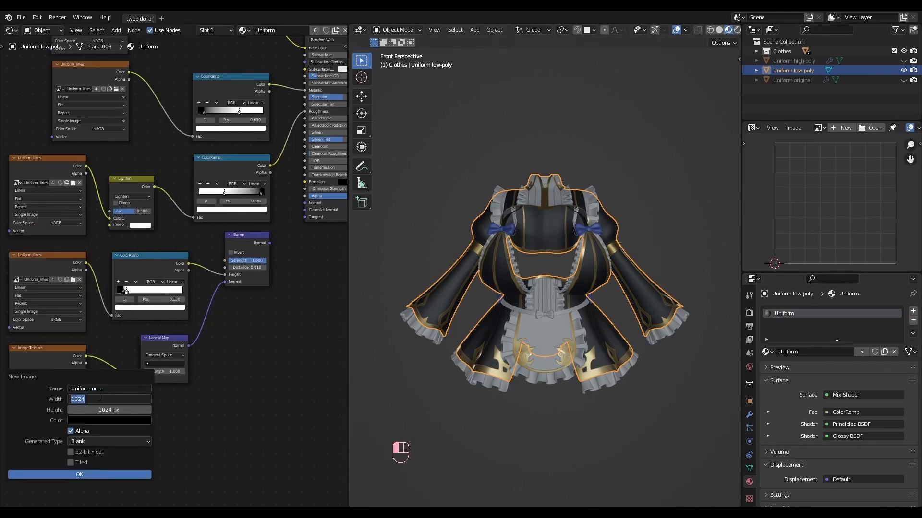
{"action": "key", "text": "Return"}
{"action": "left_click", "coordinate": [102, 410]}
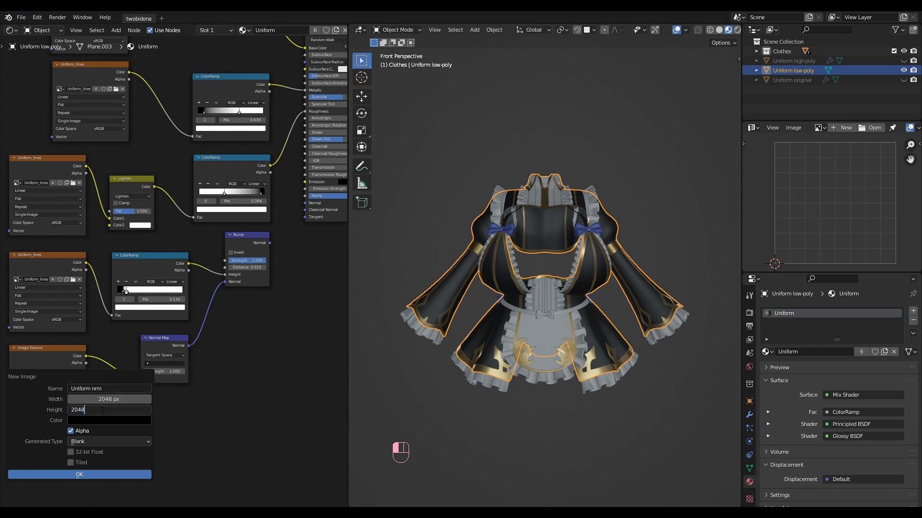
{"action": "key", "text": "Return"}
{"action": "left_click", "coordinate": [73, 474]}
Set the Uniform nrm texture's color space to Non-Color and make its node the active one.
{"action": "left_click", "coordinate": [68, 413]}
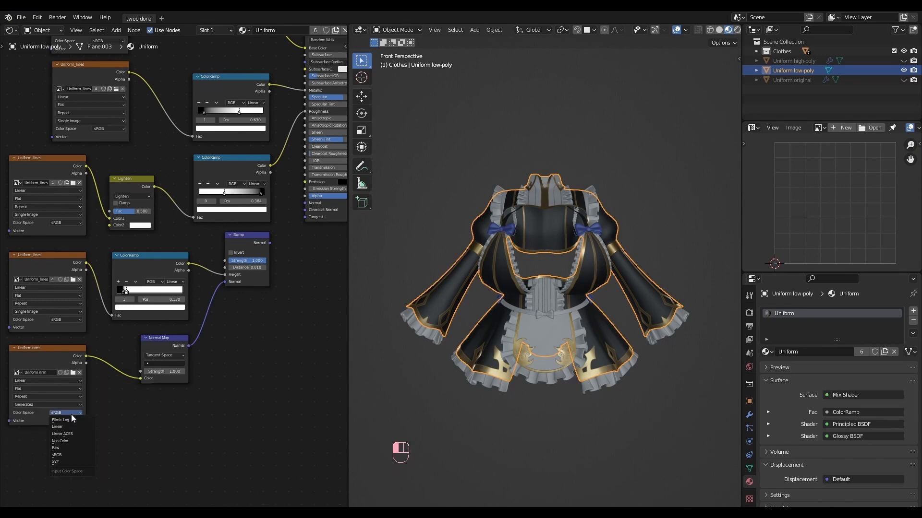
{"action": "left_click", "coordinate": [66, 439]}
{"action": "left_click", "coordinate": [68, 349]}
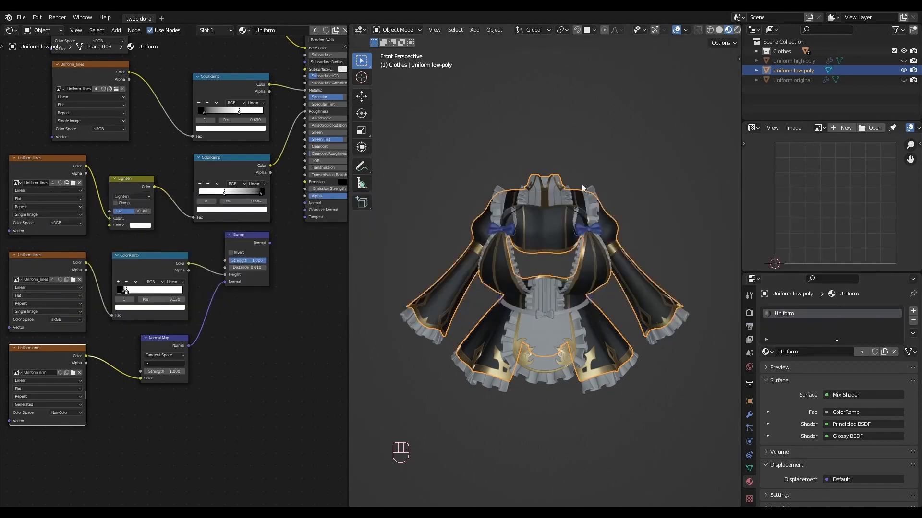
Unhide and select Uniform high-poly, and check its Multires modifier.
{"action": "left_click", "coordinate": [902, 62]}
{"action": "left_click", "coordinate": [797, 61]}
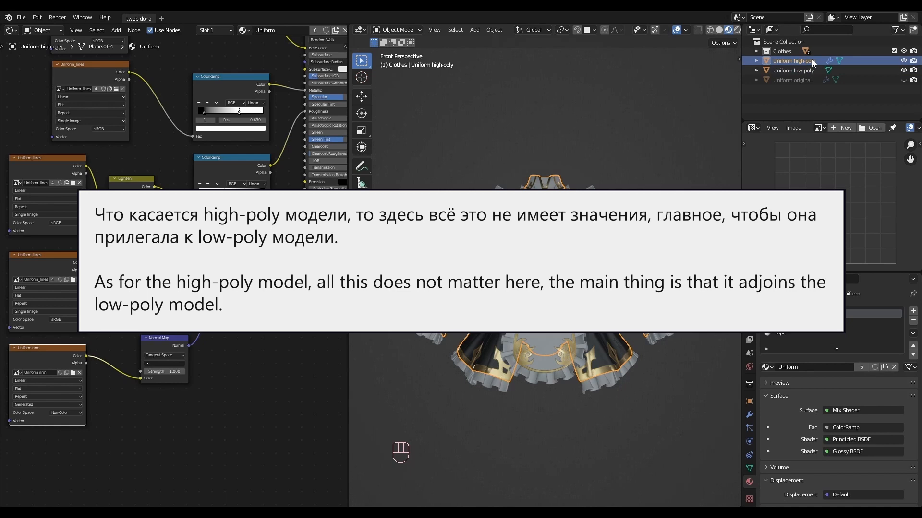
{"action": "left_click", "coordinate": [750, 415]}
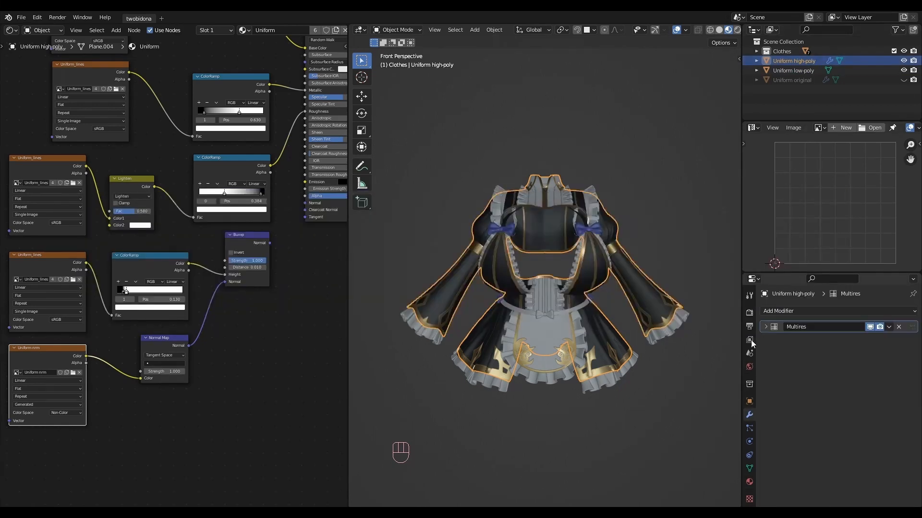
Configure the render bake for type Normal with Selected to Active enabled and an extrusion of 0.04 m.
{"action": "left_click", "coordinate": [749, 313]}
{"action": "scroll", "coordinate": [866, 363], "scroll_direction": "down", "scroll_amount": 10}
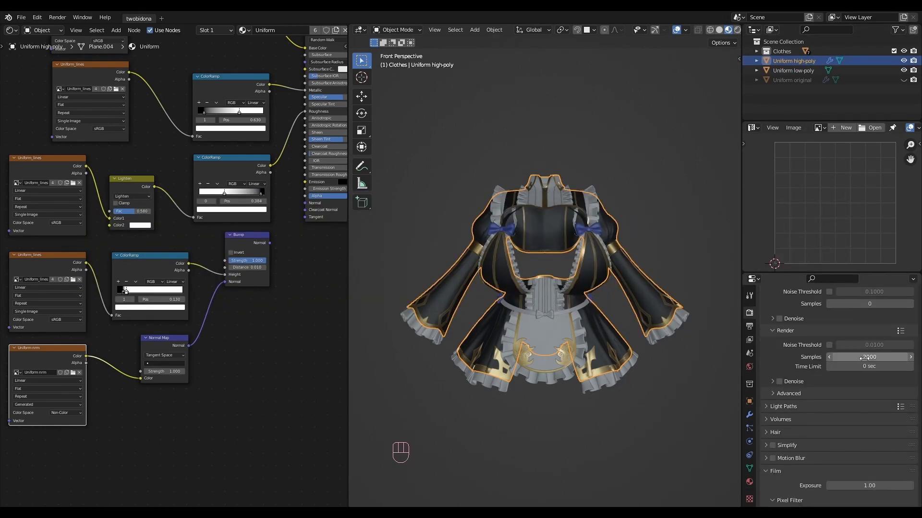
{"action": "scroll", "coordinate": [866, 363], "scroll_direction": "down", "scroll_amount": 7}
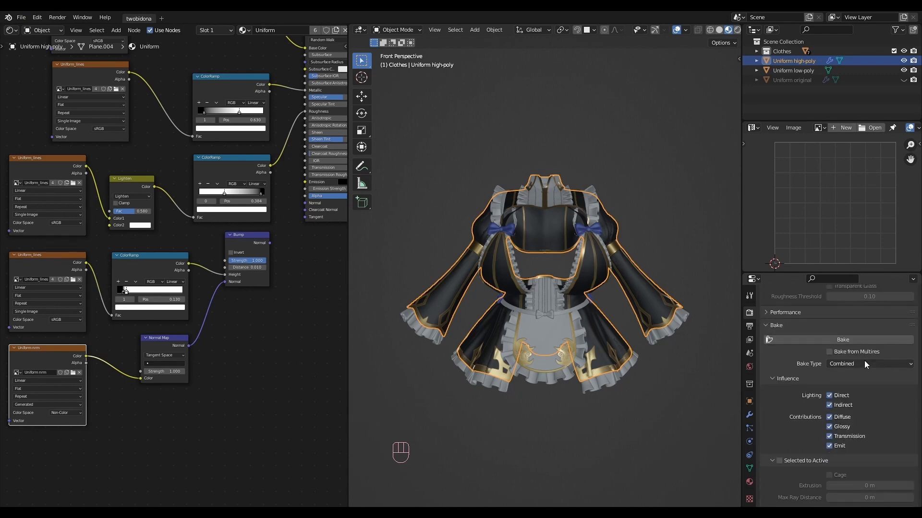
{"action": "left_click", "coordinate": [867, 364]}
{"action": "left_click", "coordinate": [866, 406]}
{"action": "left_click", "coordinate": [779, 438]}
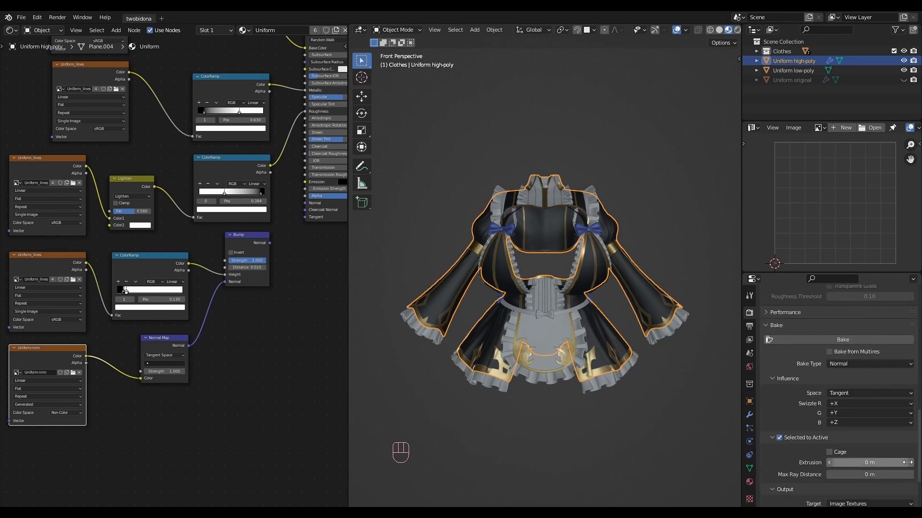
{"action": "left_click_drag", "start_coordinate": [864, 463], "coordinate": [902, 454]}
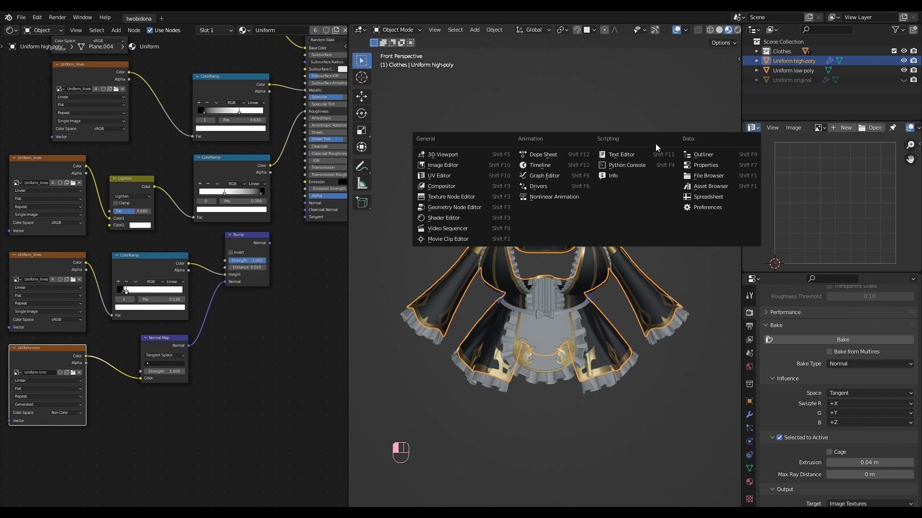
Open the Uniform nrm image in an Image Editor set to Paint mode.
{"action": "left_click", "coordinate": [482, 164]}
{"action": "left_click", "coordinate": [780, 128]}
{"action": "left_click", "coordinate": [780, 153]}
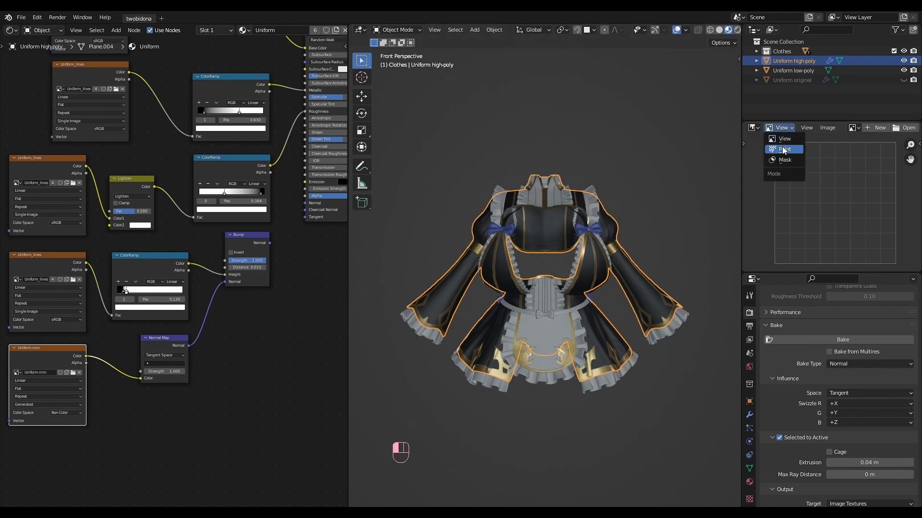
{"action": "left_click", "coordinate": [852, 127]}
{"action": "left_click", "coordinate": [773, 160]}
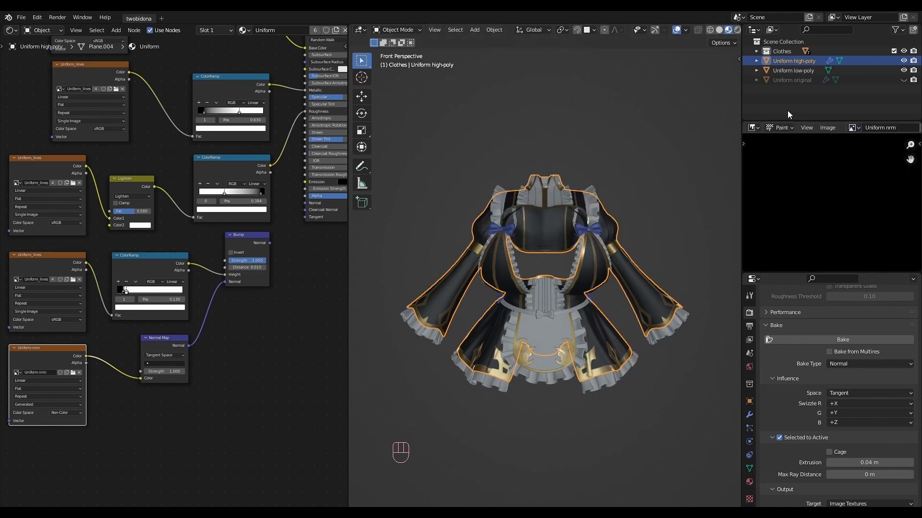
Bake the normal map from Uniform high-poly onto the active Uniform low-poly, and delete both objects.
{"action": "left_click", "coordinate": [781, 70], "text": "ctrl"}
{"action": "left_click", "coordinate": [829, 340]}
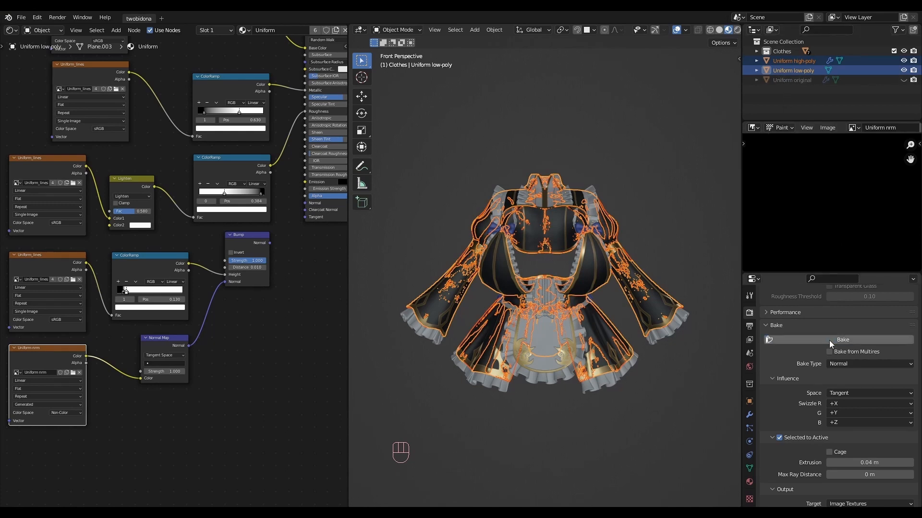
{"action": "key", "text": "x"}
{"action": "left_click", "coordinate": [704, 297]}
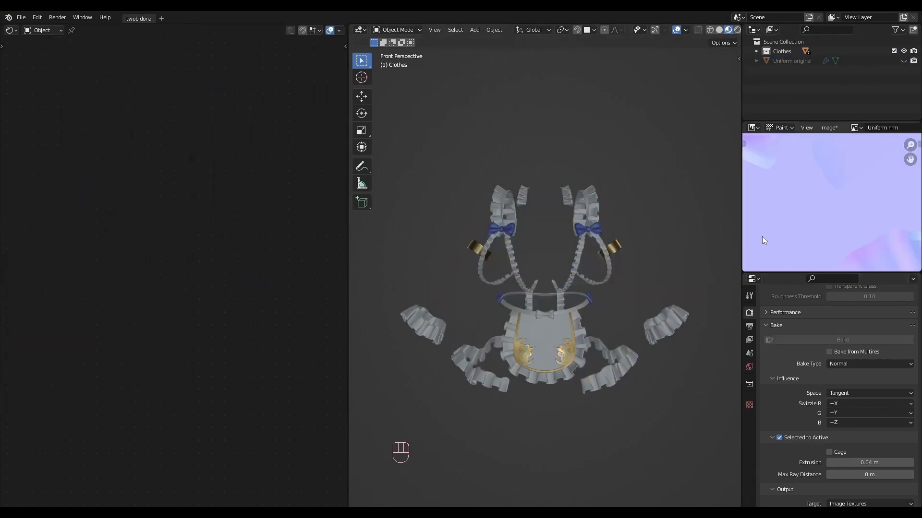
Unhide and select Uniform original, and remove its Multires modifier.
{"action": "left_click", "coordinate": [903, 60]}
{"action": "left_click", "coordinate": [808, 60]}
{"action": "left_click", "coordinate": [749, 415]}
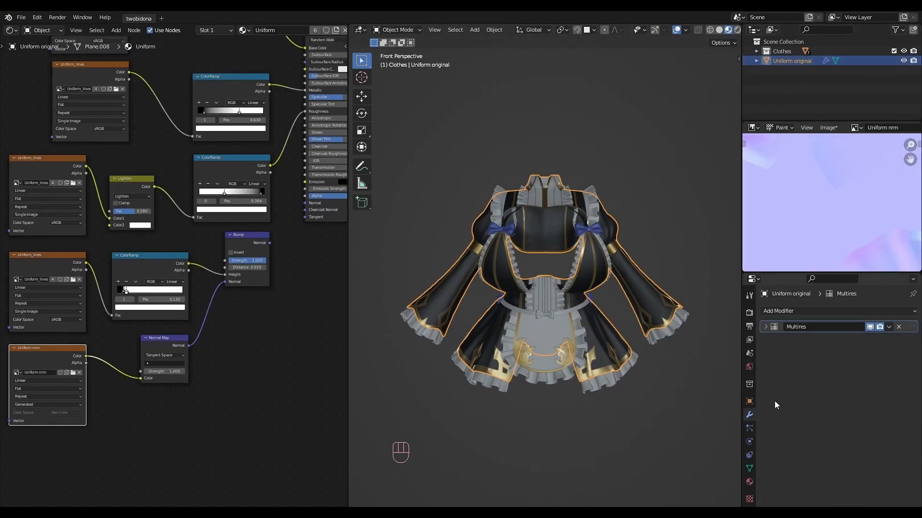
{"action": "left_click", "coordinate": [899, 327]}
Connect the Bump node's Normal output to the Principled BSDF's Normal input in the Uniform material.
{"action": "left_click", "coordinate": [749, 482]}
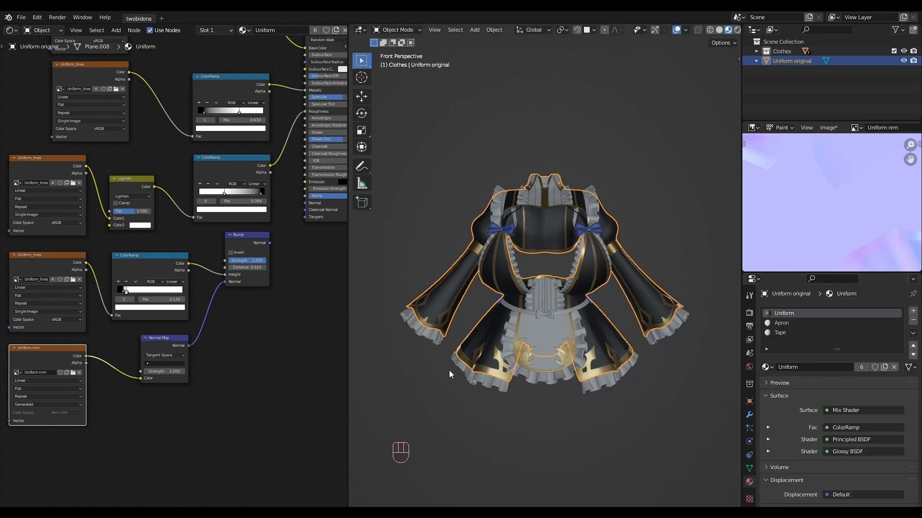
{"action": "left_click_drag", "start_coordinate": [270, 243], "coordinate": [306, 203]}
Display the whole Uniform original mesh's UV layout over the Uniform nrm map in a maximized image editor.
{"action": "key", "text": "Tab"}
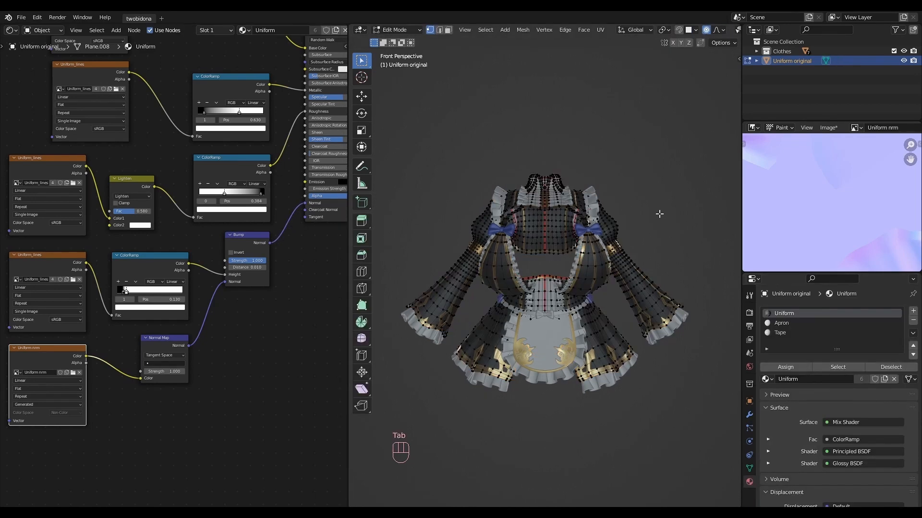
{"action": "key", "text": "a"}
{"action": "key", "text": "ctrl+space"}
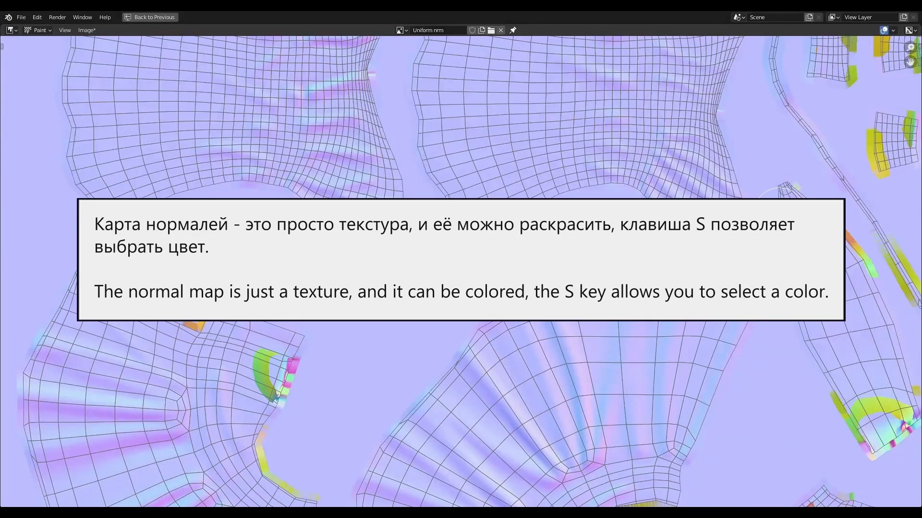
{"action": "scroll", "coordinate": [569, 284], "scroll_direction": "down", "scroll_amount": 3}
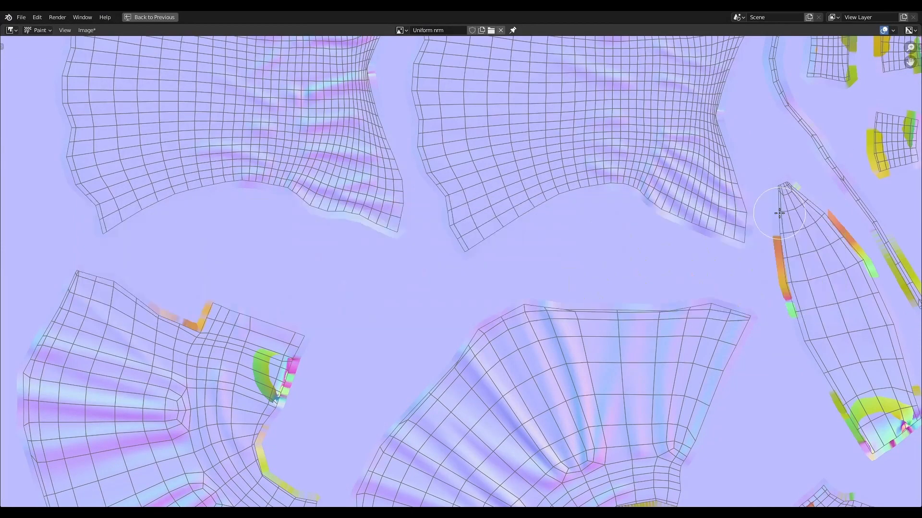
{"action": "scroll", "coordinate": [563, 285], "scroll_direction": "up", "scroll_amount": 6}
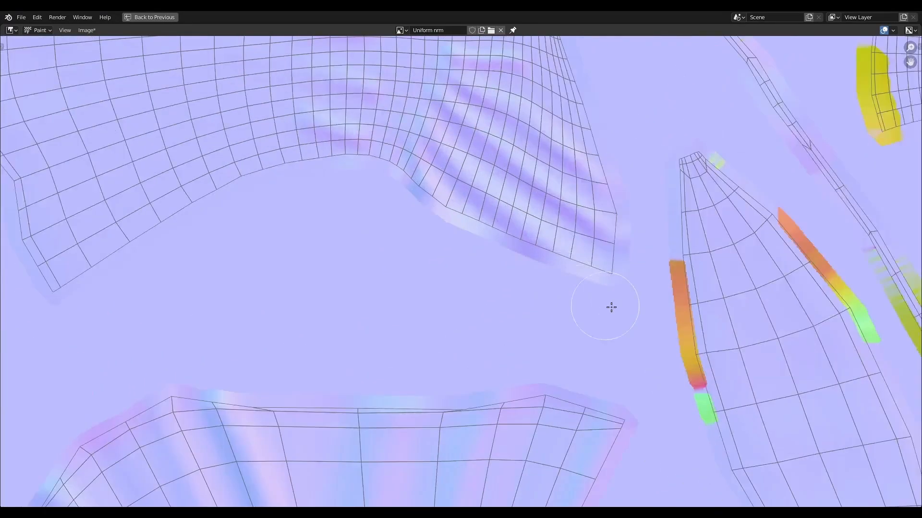
Sample the flat lavender color of the normal map and paint over the orange, green and yellow bake artifacts around the UV islands.
{"action": "key", "text": "s"}
{"action": "mouse_move", "coordinate": [648, 281]}
{"action": "left_mouse_down"}
{"action": "mouse_move", "coordinate": [669, 290]}
{"action": "mouse_move", "coordinate": [688, 397]}
{"action": "left_mouse_up"}
{"action": "middle_click_drag", "start_coordinate": [685, 351], "coordinate": [519, 379]}
{"action": "mouse_move", "coordinate": [607, 238]}
{"action": "left_mouse_down"}
{"action": "mouse_move", "coordinate": [662, 283]}
{"action": "mouse_move", "coordinate": [669, 305]}
{"action": "left_mouse_up"}
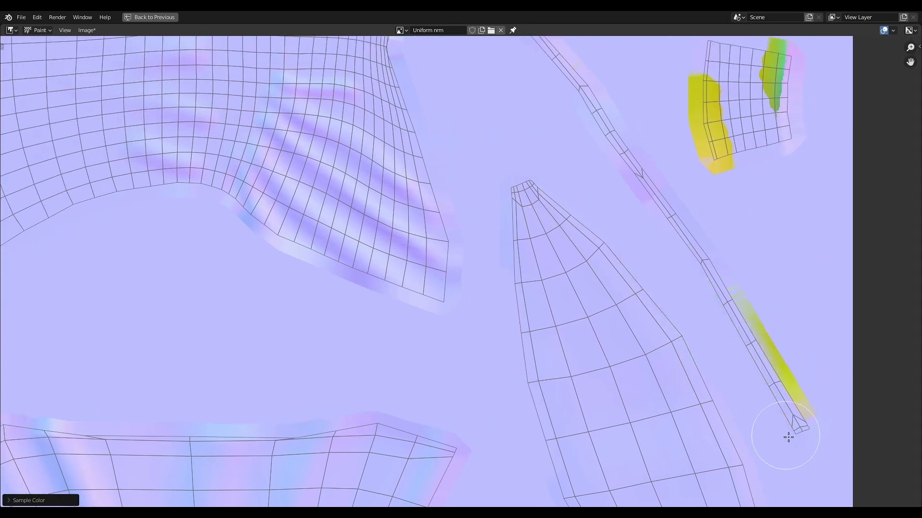
{"action": "scroll", "coordinate": [725, 376], "scroll_direction": "down", "scroll_amount": 3}
{"action": "scroll", "coordinate": [607, 247], "scroll_direction": "up", "scroll_amount": 2}
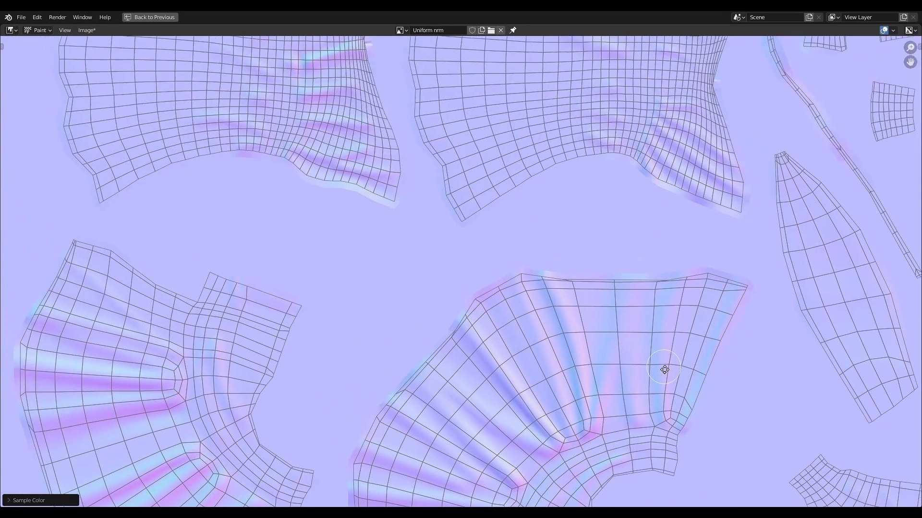
Restore the full workspace and inspect the uniform from the side in Solid shading.
{"action": "key", "text": "ctrl+space"}
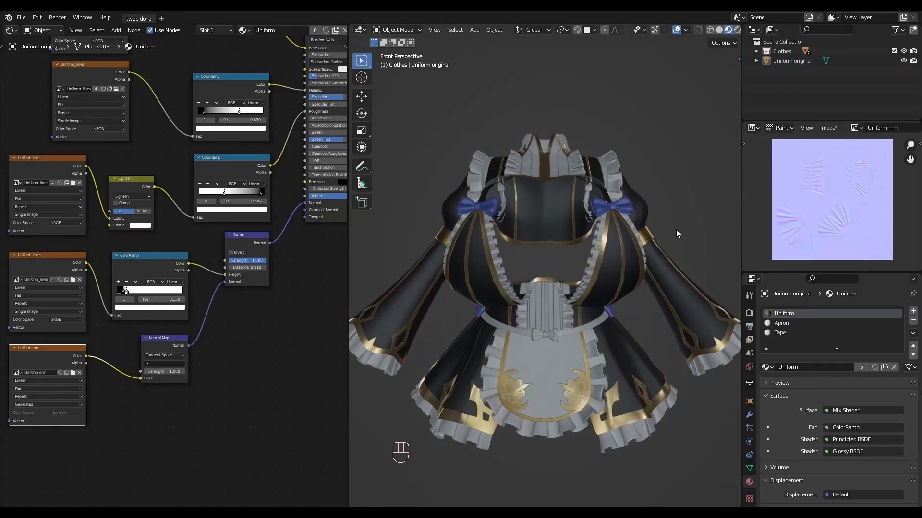
{"action": "middle_click_drag", "start_coordinate": [676, 229], "coordinate": [583, 249]}
{"action": "left_click", "coordinate": [719, 30]}
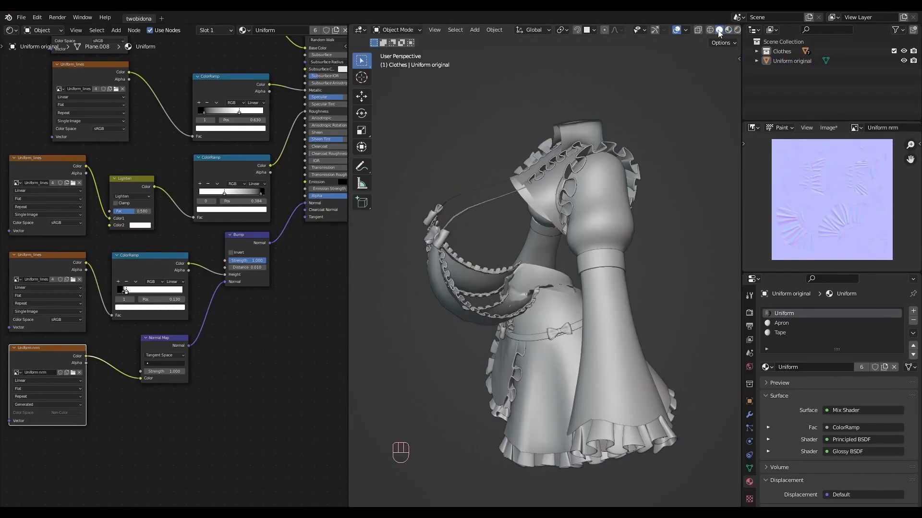